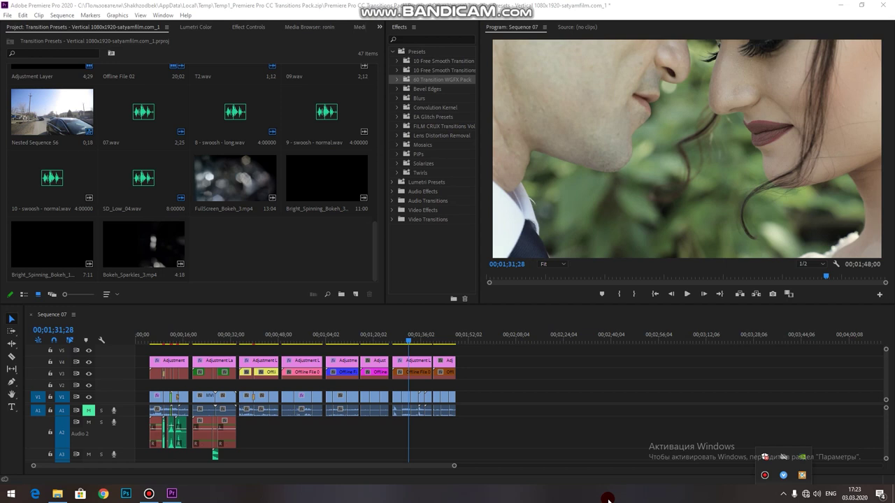
Step: Open the FullScreen_Bokeh_3.mp4 clip from the project and preview its footage
{"action": "double_click", "coordinate": [232, 190]}
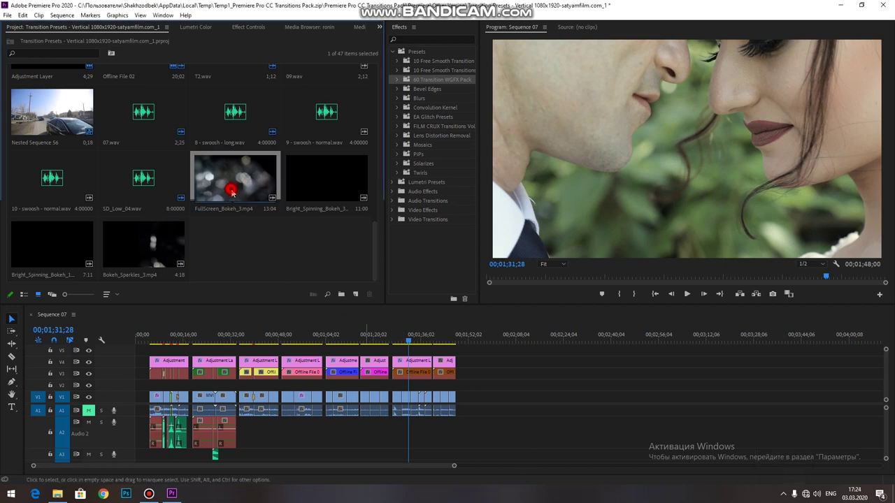
{"action": "left_click", "coordinate": [687, 294]}
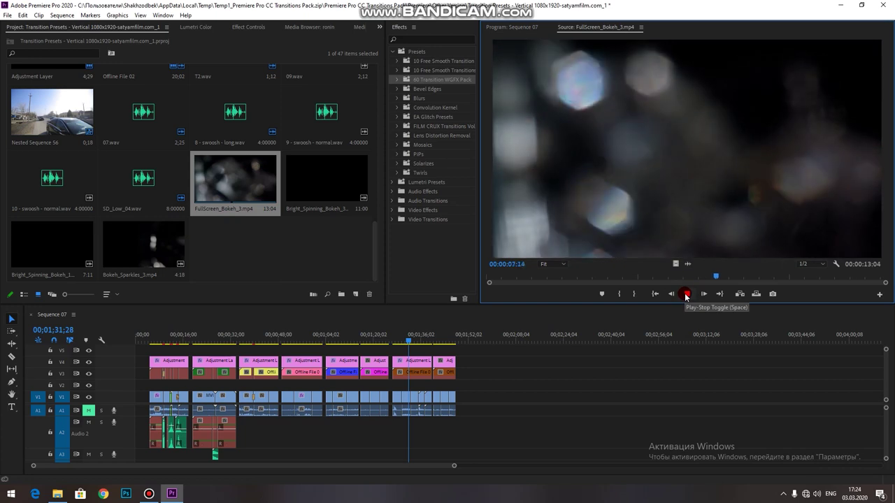
{"action": "key", "text": "space"}
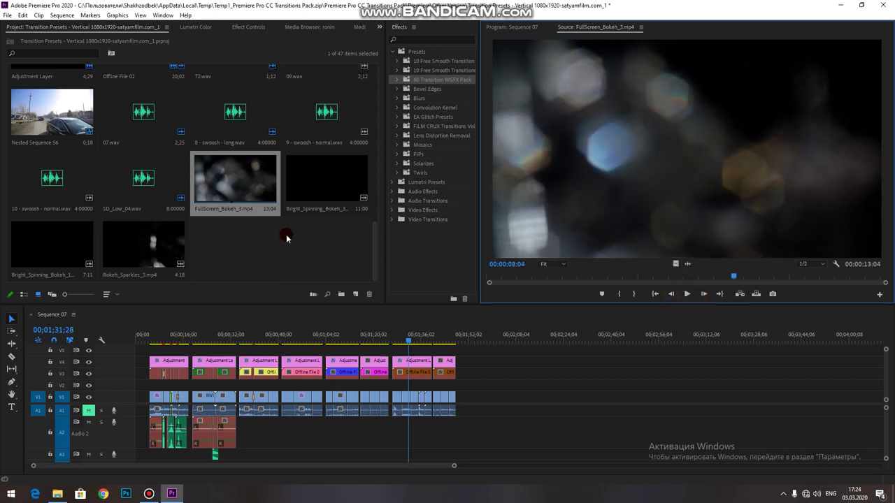
Step: Play back the car footage in the first section of Sequence 07 to review its transitions
{"action": "left_click", "coordinate": [165, 337]}
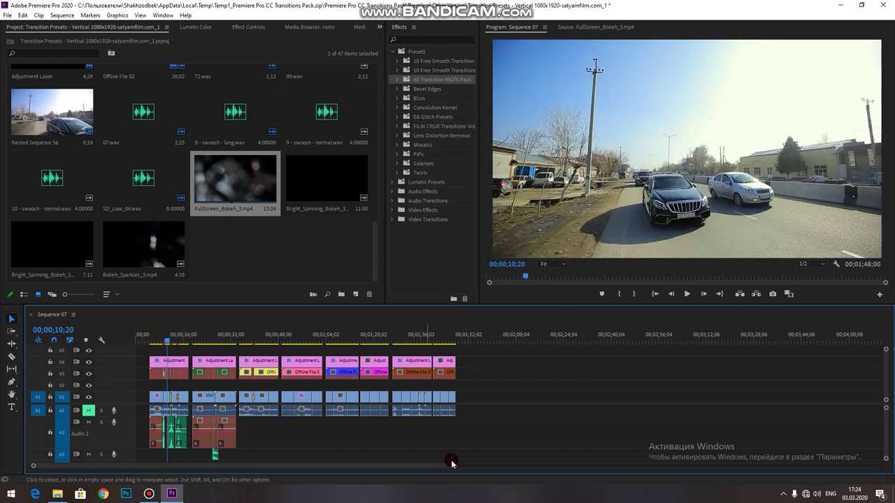
{"action": "left_click_drag", "start_coordinate": [453, 468], "coordinate": [124, 466]}
{"action": "left_click", "coordinate": [374, 338]}
{"action": "left_click", "coordinate": [687, 294]}
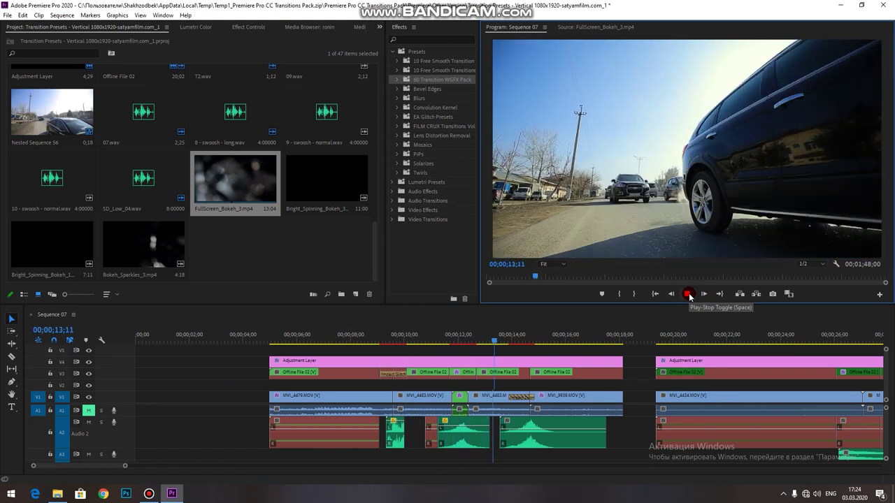
{"action": "left_click", "coordinate": [688, 294]}
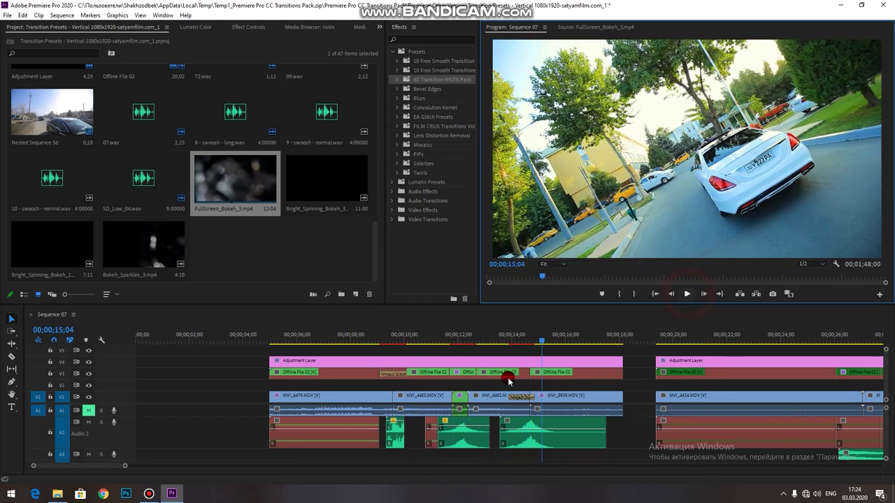
{"action": "left_click", "coordinate": [373, 341]}
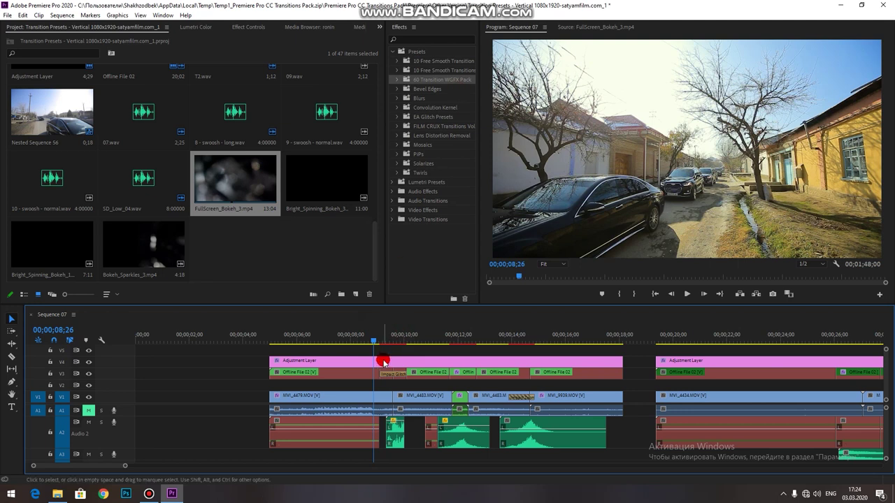
Step: Apply LUT 7.cube as the input LUT in Lumetri Color to the adjustment layer above the couple's close-up
{"action": "left_click_drag", "start_coordinate": [124, 467], "coordinate": [353, 466]}
{"action": "left_click_drag", "start_coordinate": [556, 336], "coordinate": [540, 339]}
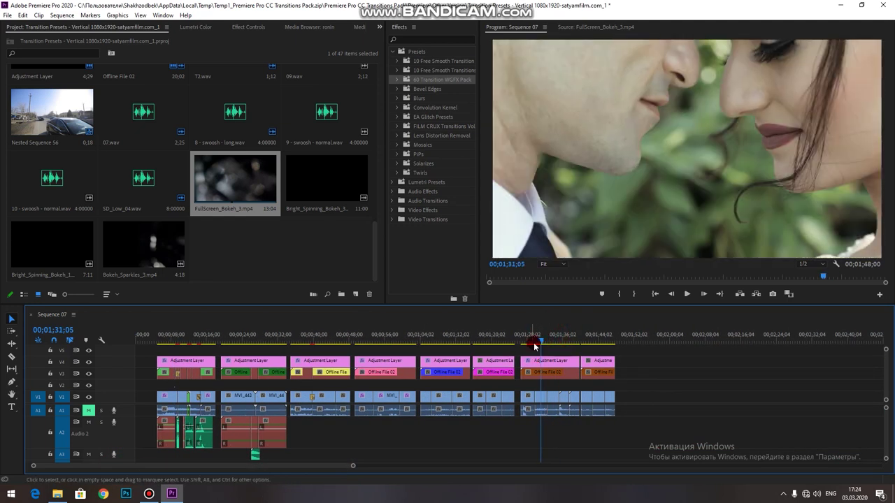
{"action": "left_click", "coordinate": [551, 363]}
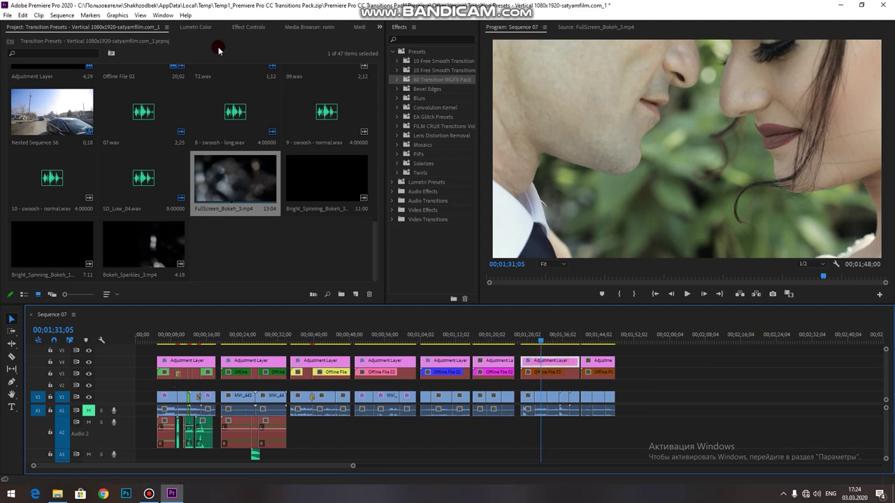
{"action": "left_click", "coordinate": [196, 26]}
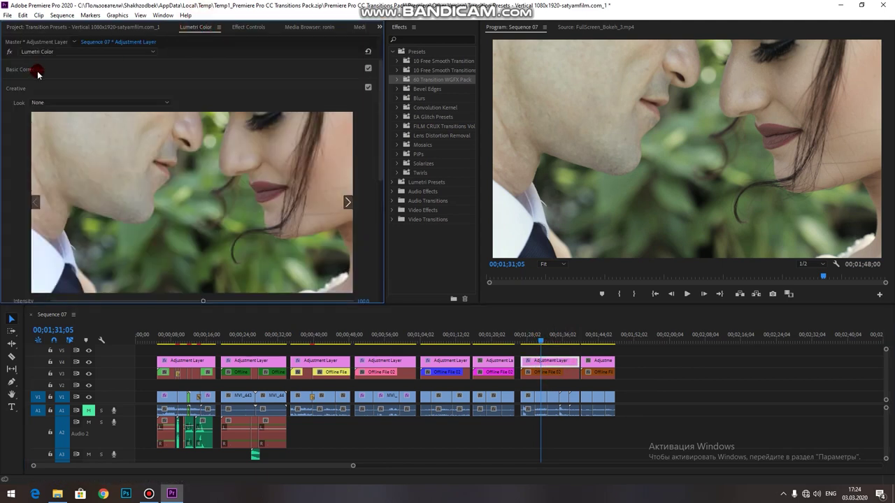
{"action": "left_click", "coordinate": [37, 72]}
{"action": "left_click", "coordinate": [55, 83]}
{"action": "left_click", "coordinate": [61, 112]}
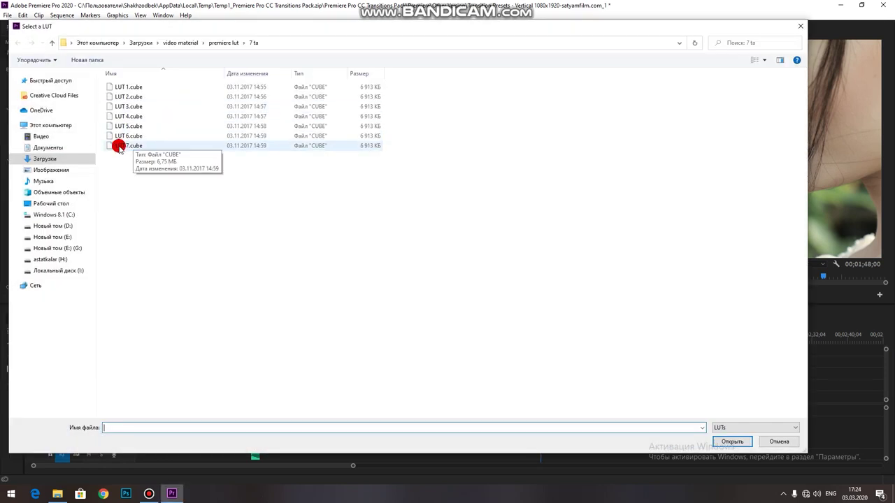
{"action": "left_click", "coordinate": [119, 146]}
{"action": "double_click", "coordinate": [119, 146]}
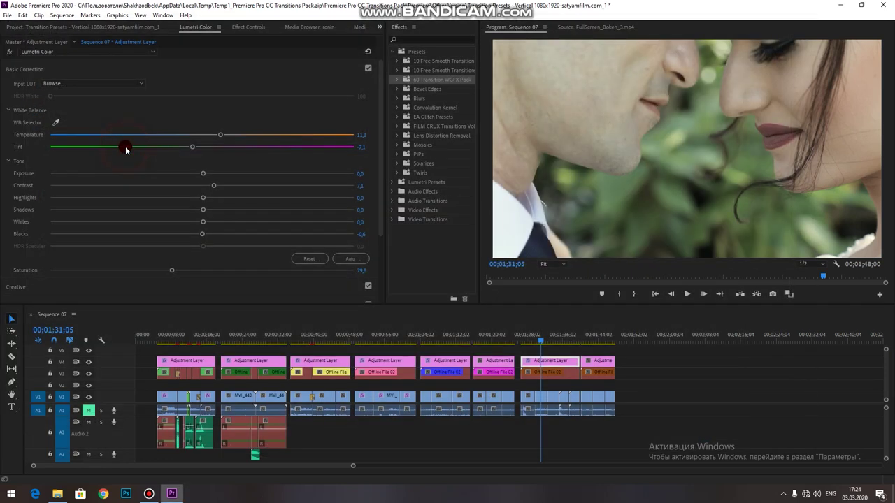
Step: Compare the couple's close-up with the V4 adjustment layer track hidden and shown
{"action": "left_click", "coordinate": [579, 113]}
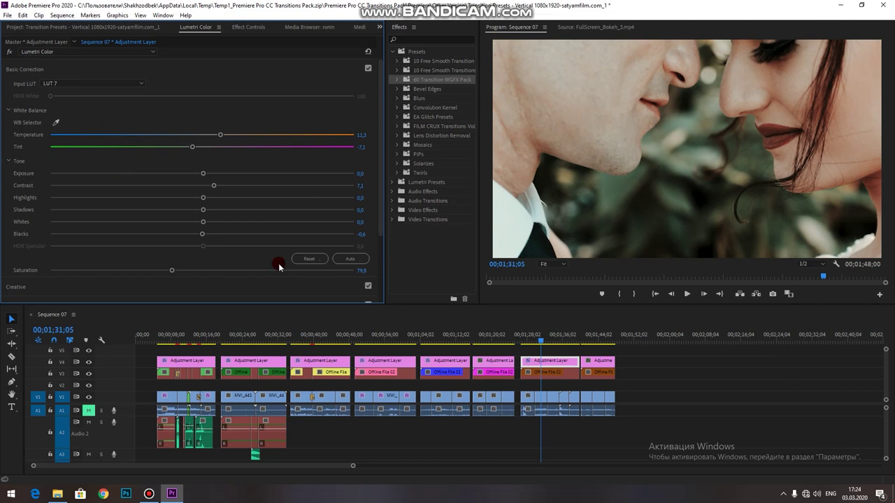
{"action": "left_click", "coordinate": [88, 362]}
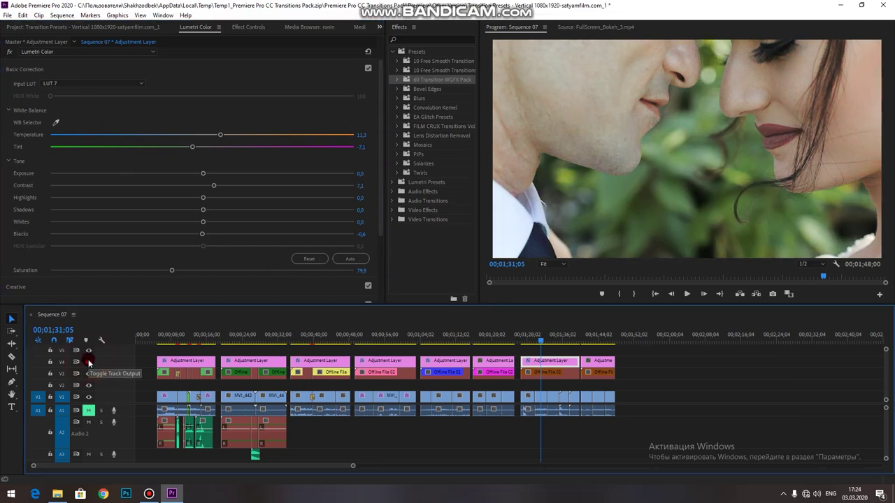
{"action": "left_click", "coordinate": [88, 362]}
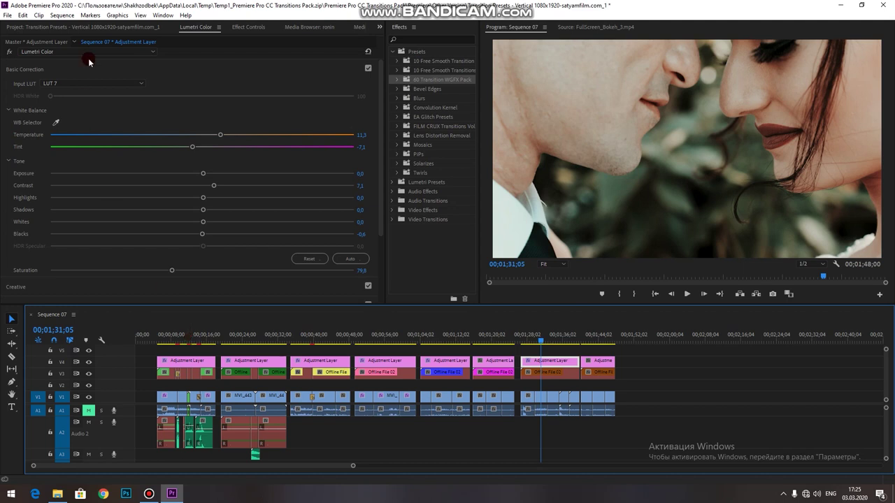
Step: Import Sharp_Blue_Gleam_2.mp4 and place it on track V5 above the adjustment layer over the couple's close-up
{"action": "left_click", "coordinate": [77, 27]}
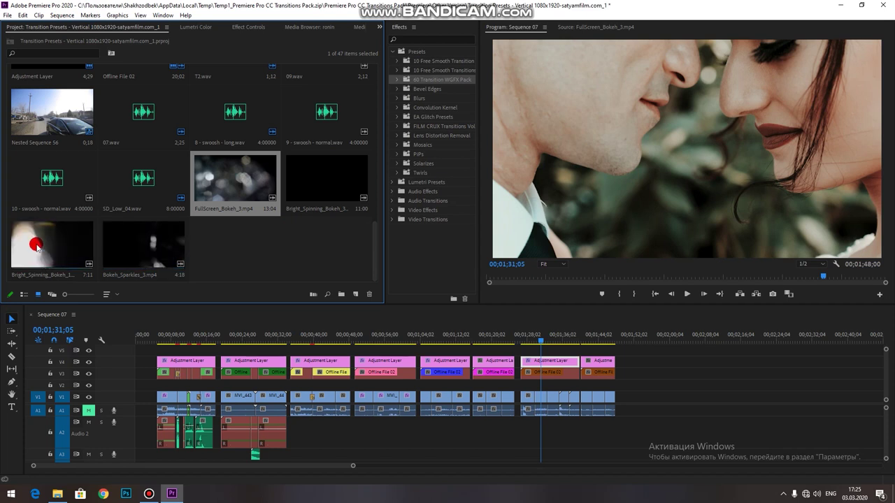
{"action": "left_click", "coordinate": [221, 261]}
{"action": "double_click", "coordinate": [221, 261]}
{"action": "left_click", "coordinate": [178, 95]}
{"action": "left_click", "coordinate": [279, 222]}
{"action": "left_click", "coordinate": [732, 453]}
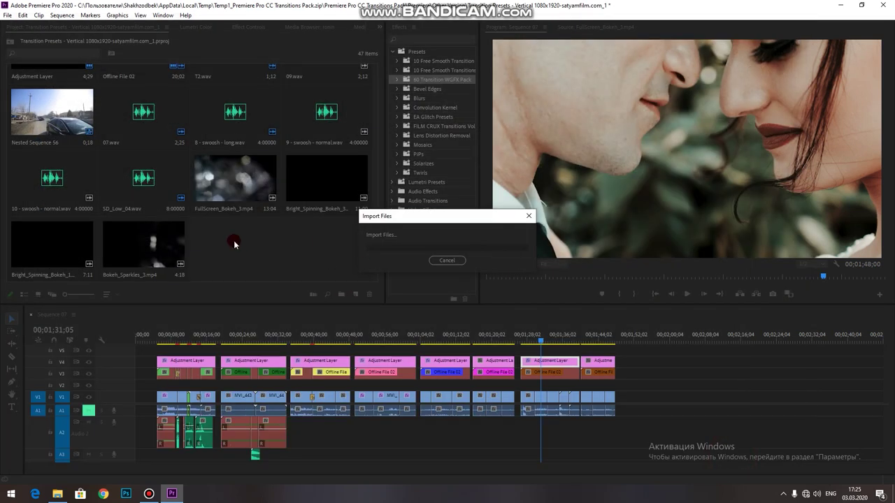
{"action": "left_click_drag", "start_coordinate": [214, 240], "coordinate": [535, 351]}
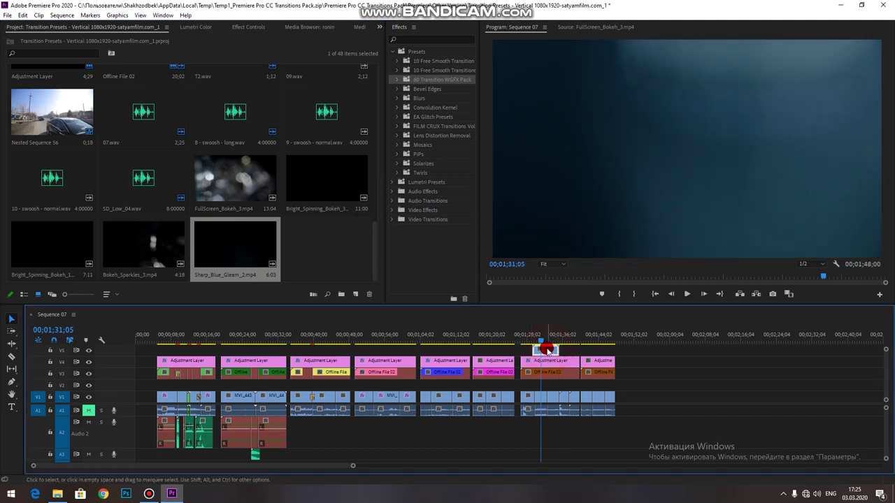
Step: Set the blend mode of the Sharp_Blue_Gleam_2.mp4 overlay to Screen
{"action": "left_click", "coordinate": [254, 28]}
{"action": "left_click", "coordinate": [166, 172]}
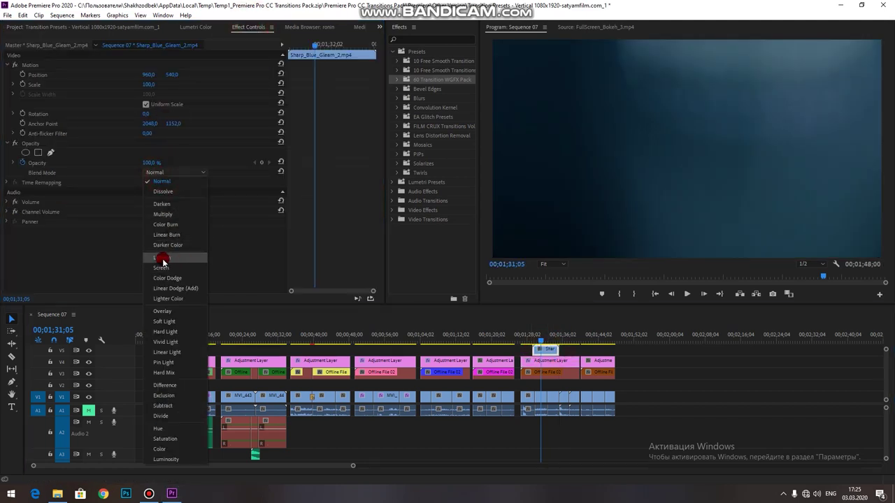
{"action": "left_click", "coordinate": [162, 269]}
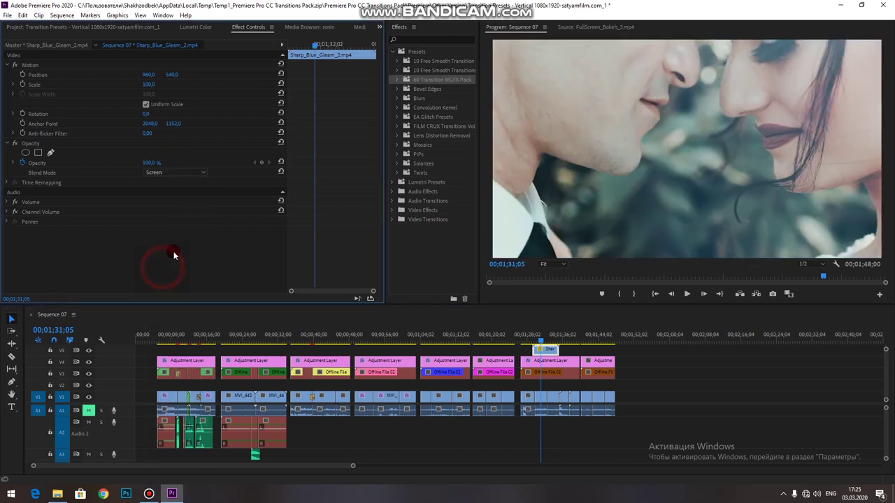
Step: Play the couple's close-up from the start of the blue gleam overlay to preview the light effect
{"action": "left_click", "coordinate": [536, 335]}
{"action": "left_click", "coordinate": [651, 319]}
{"action": "left_click", "coordinate": [687, 294]}
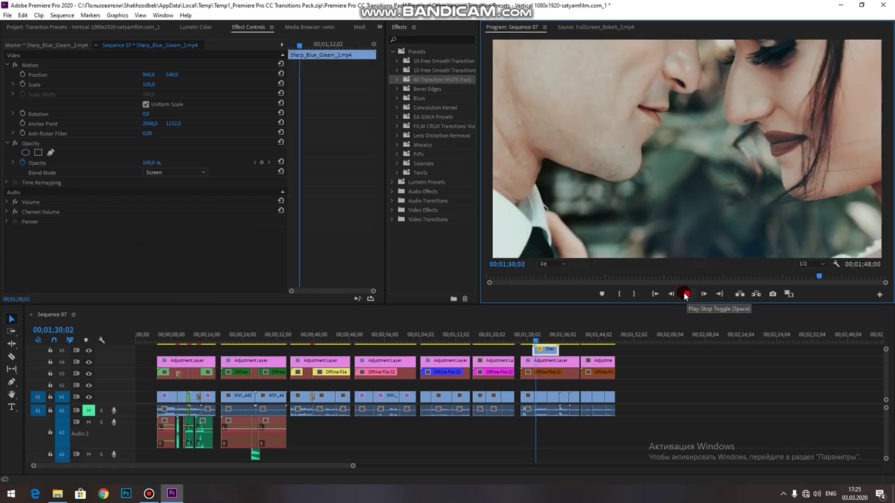
{"action": "left_click", "coordinate": [685, 295]}
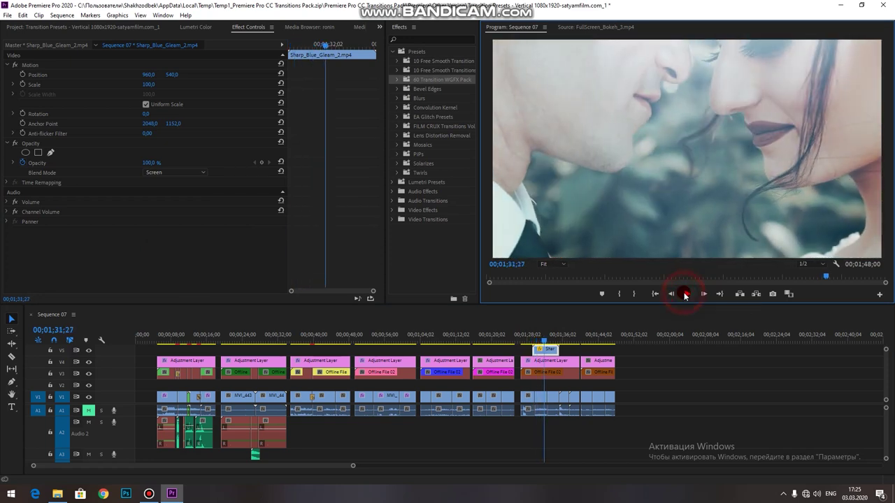
Step: Compare the couple's close-up with the V5 overlay track hidden and shown, and play a bit more of it
{"action": "left_click", "coordinate": [90, 363]}
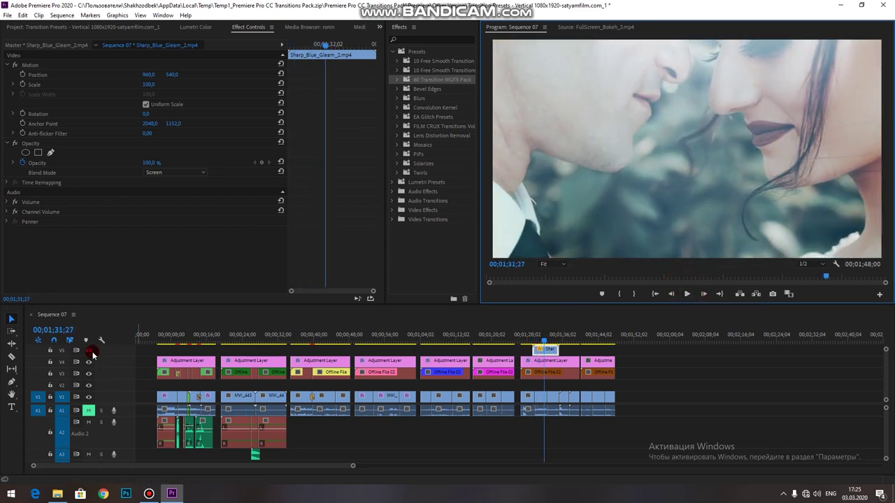
{"action": "left_click", "coordinate": [89, 350]}
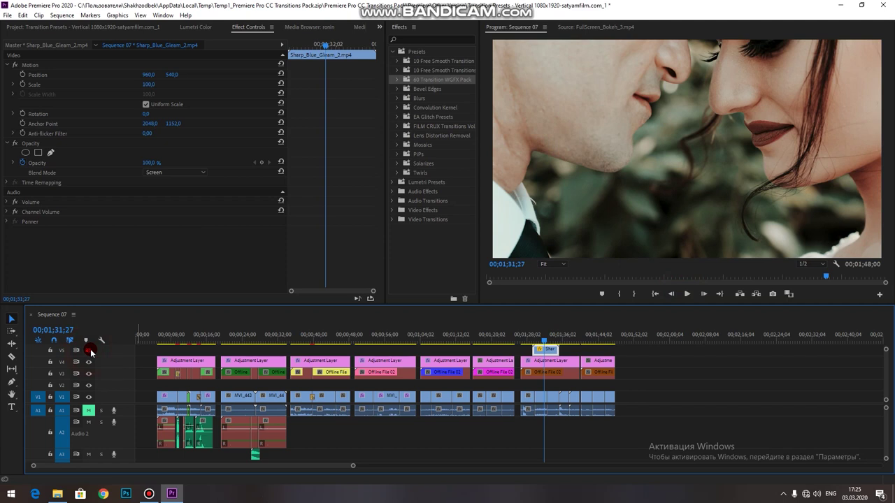
{"action": "left_click", "coordinate": [89, 351]}
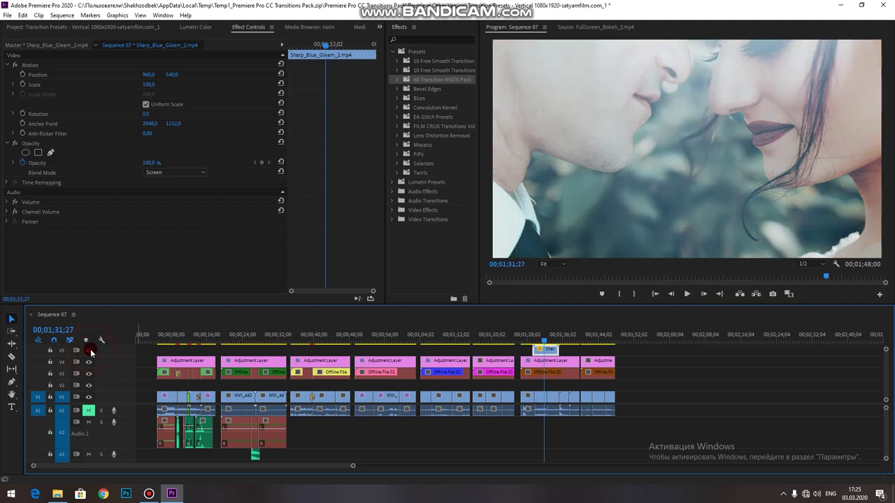
{"action": "left_click", "coordinate": [685, 294]}
{"action": "left_click", "coordinate": [685, 293]}
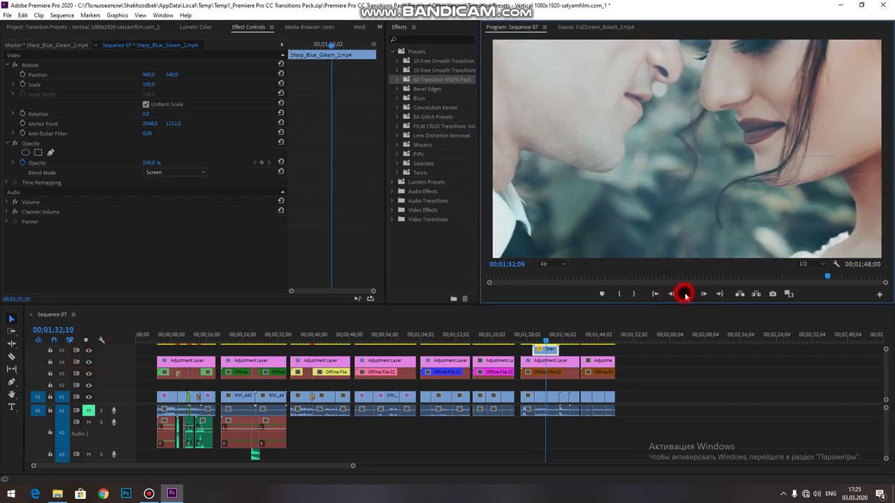
{"action": "left_click", "coordinate": [546, 337]}
{"action": "left_click_drag", "start_coordinate": [546, 338], "coordinate": [544, 338]}
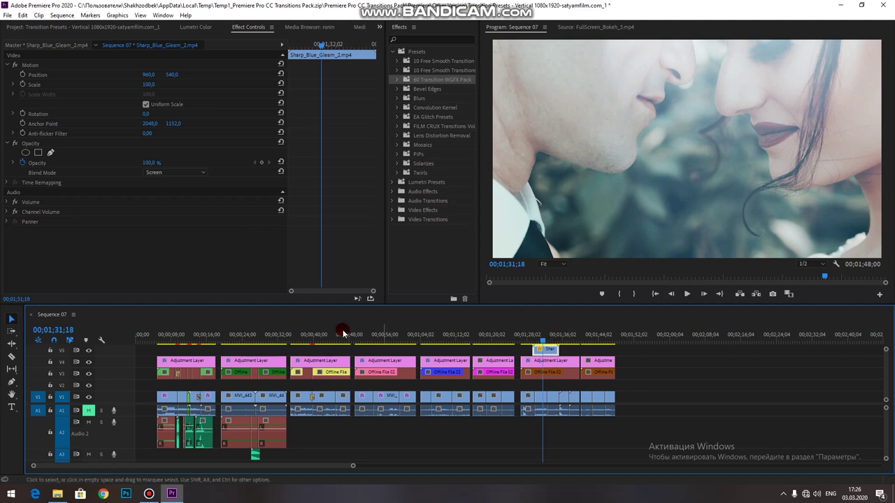
Step: Show the glitch transition in the first section and examine the 60 Transition WGFX Pack and EA Glitch Presets folders
{"action": "left_click", "coordinate": [177, 337]}
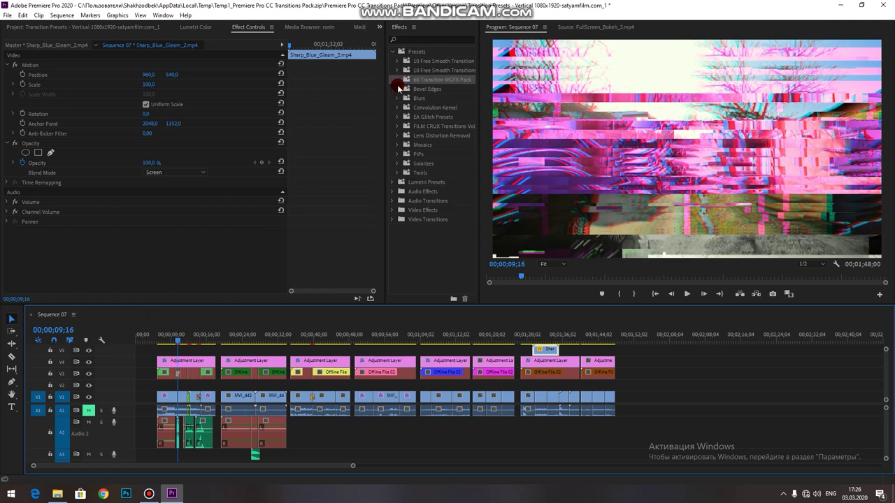
{"action": "left_click", "coordinate": [395, 78]}
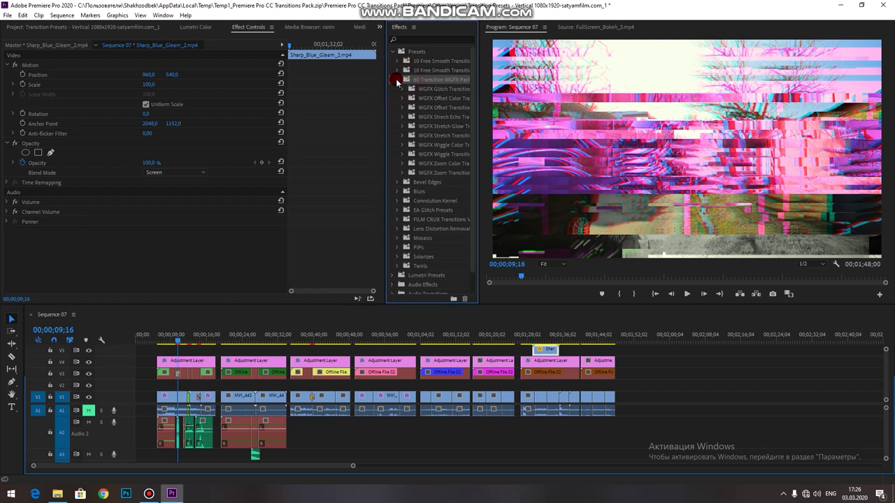
{"action": "left_click", "coordinate": [396, 79]}
{"action": "left_click", "coordinate": [423, 117]}
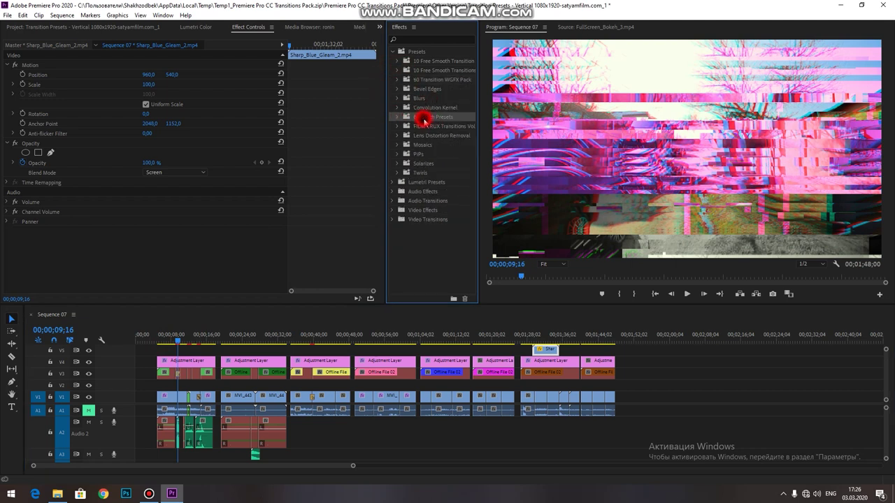
{"action": "left_click", "coordinate": [397, 117]}
{"action": "left_click", "coordinate": [441, 127]}
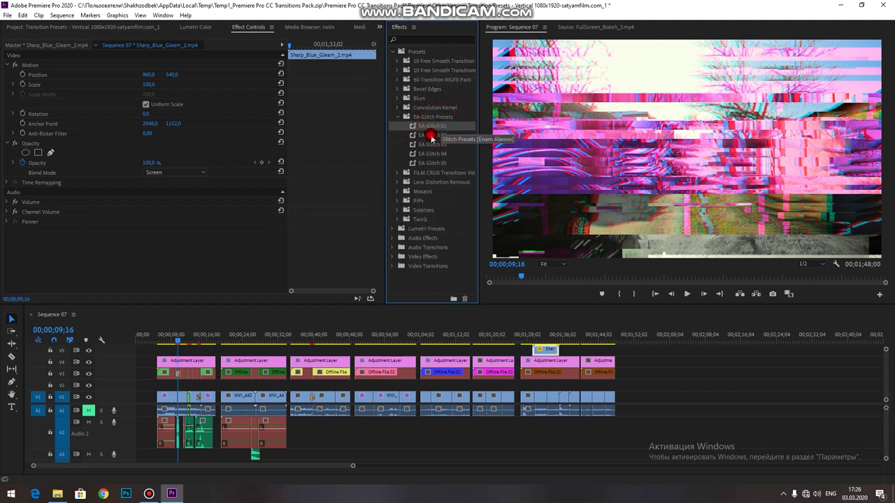
{"action": "left_click", "coordinate": [427, 135]}
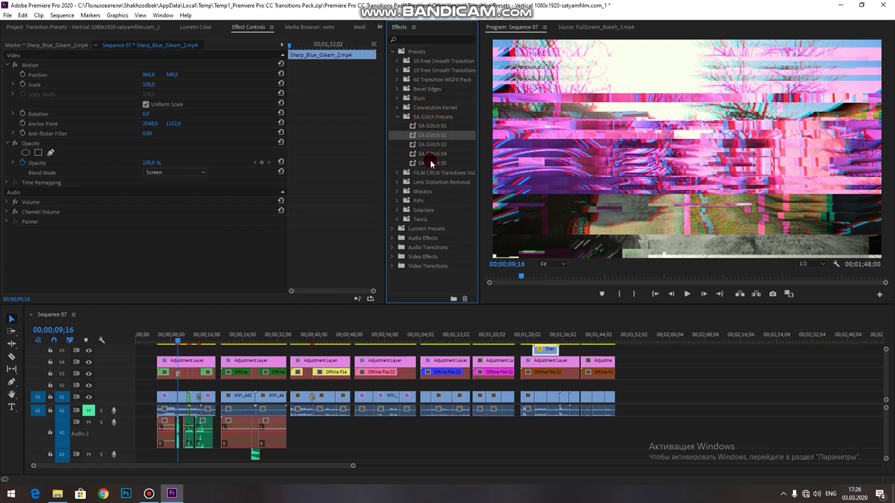
{"action": "left_click", "coordinate": [177, 338]}
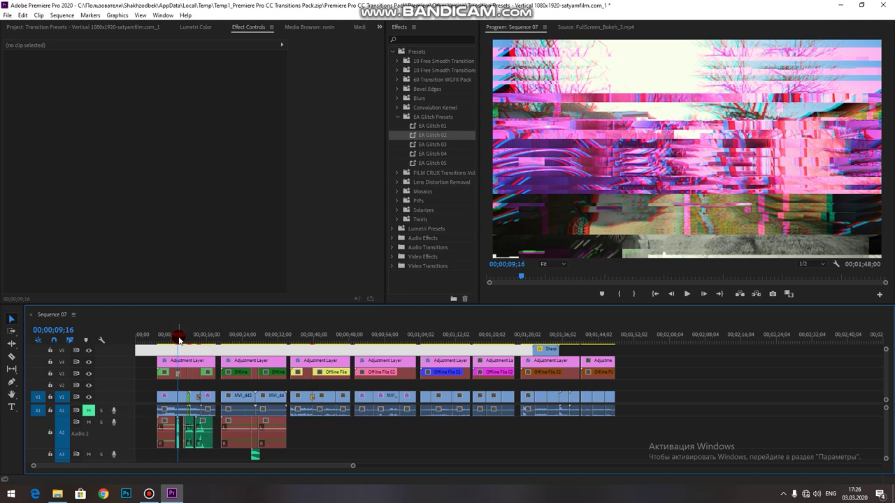
Step: Switch to File Explorer, open the Accent Graphics folder inside video material, and preview the Smaller Burst 37 clip
{"action": "left_click", "coordinate": [56, 494]}
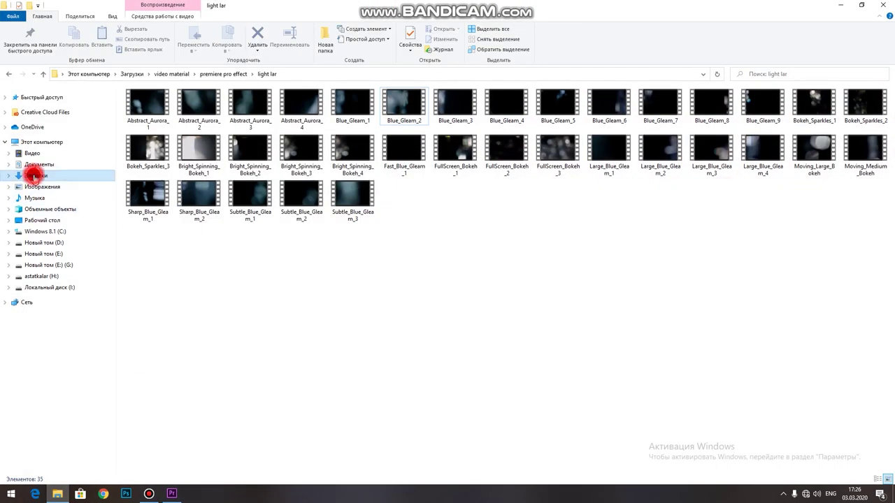
{"action": "left_click", "coordinate": [35, 176]}
{"action": "double_click", "coordinate": [302, 127]}
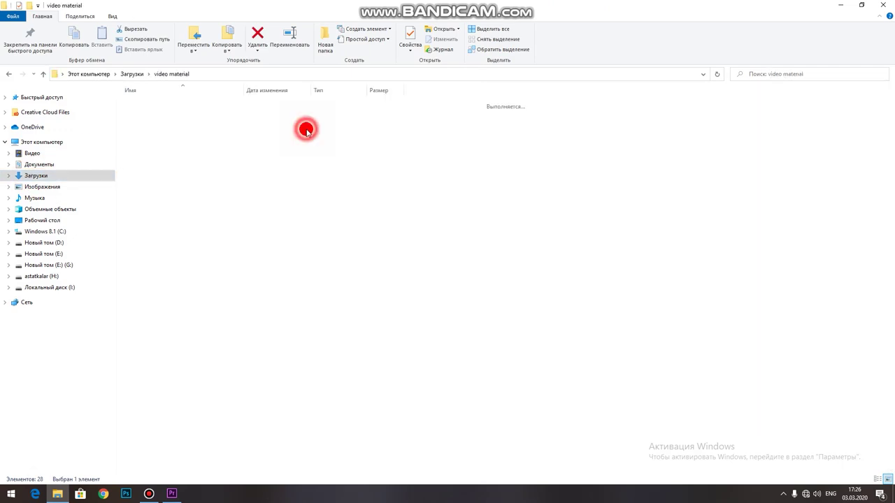
{"action": "double_click", "coordinate": [137, 103]}
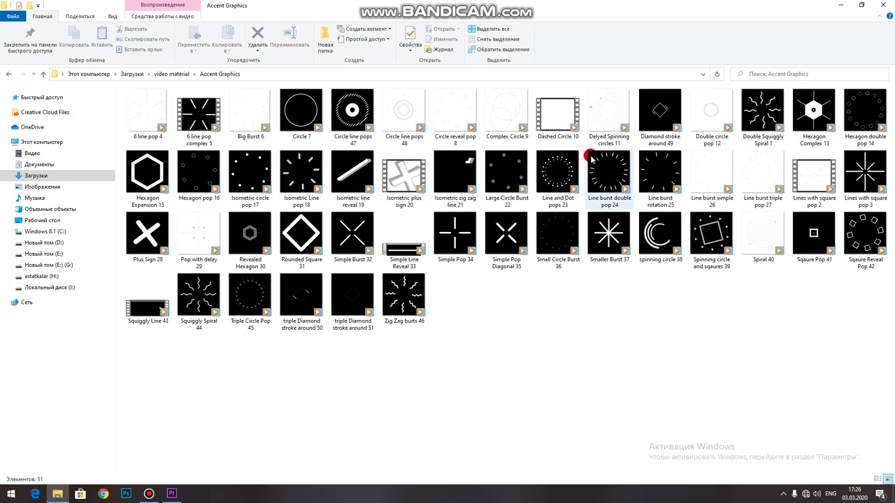
{"action": "right_click", "coordinate": [614, 229]}
{"action": "left_click", "coordinate": [618, 231]}
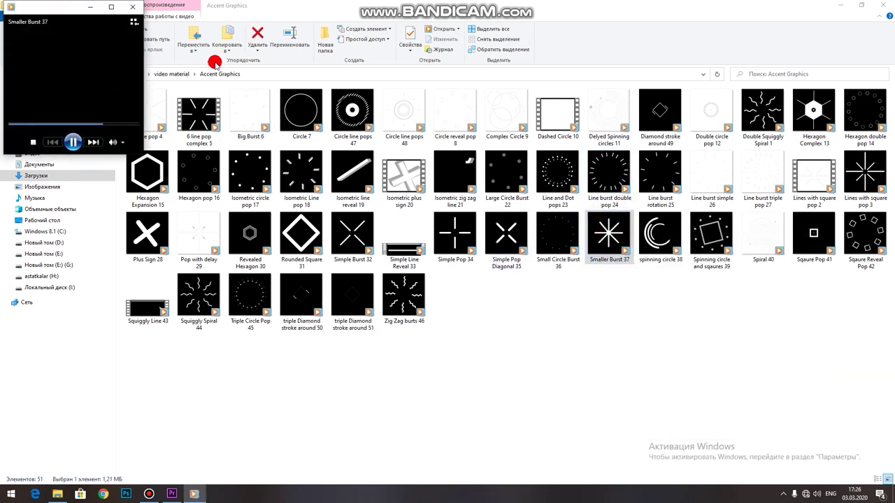
{"action": "left_click", "coordinate": [110, 5]}
{"action": "left_click", "coordinate": [880, 10]}
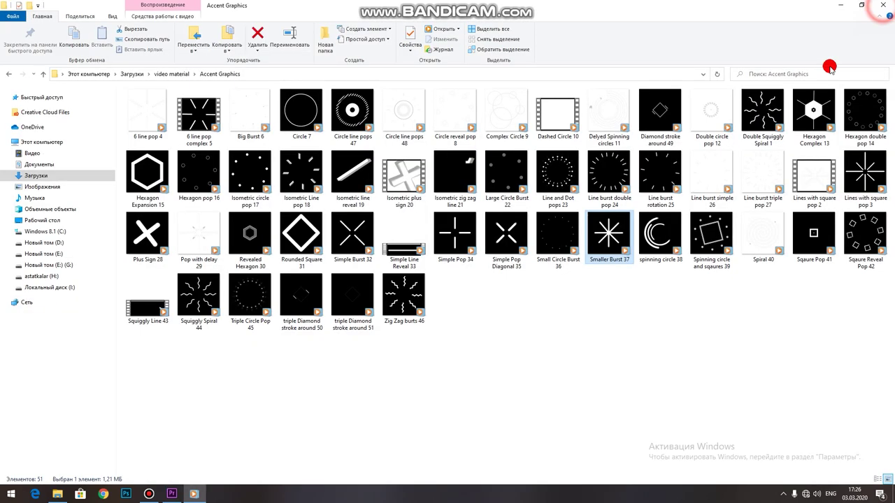
Step: Preview the Isometric Line pop 18 and Rounded Square 31 clips in the Accent Graphics folder
{"action": "left_click", "coordinate": [297, 175]}
{"action": "double_click", "coordinate": [297, 174]}
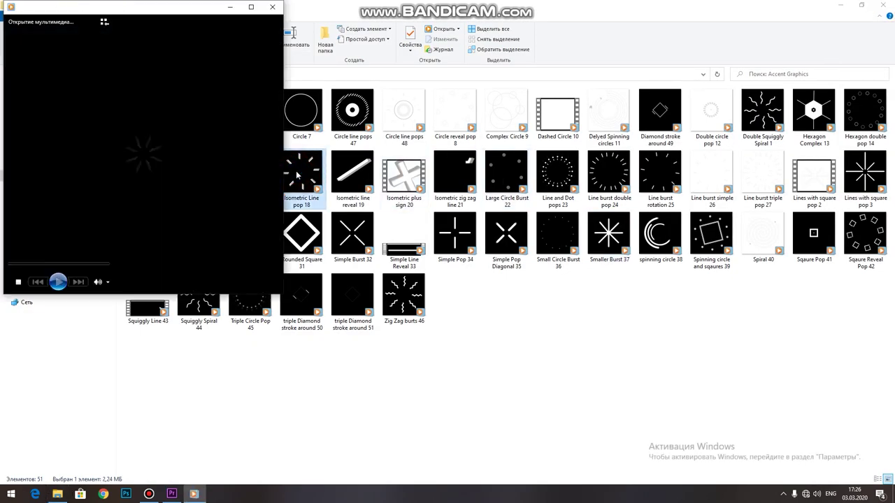
{"action": "left_click", "coordinate": [275, 8]}
{"action": "left_click", "coordinate": [294, 231]}
{"action": "right_click", "coordinate": [284, 225]}
{"action": "left_click", "coordinate": [314, 244]}
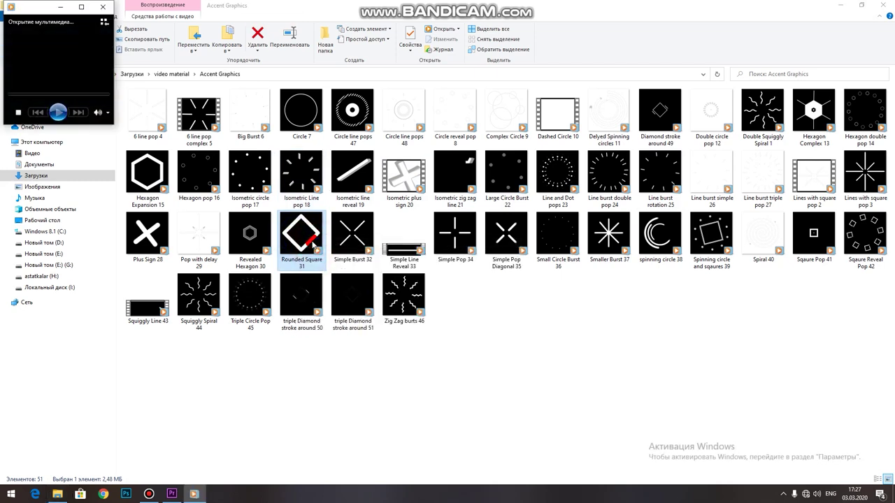
{"action": "left_click", "coordinate": [280, 7]}
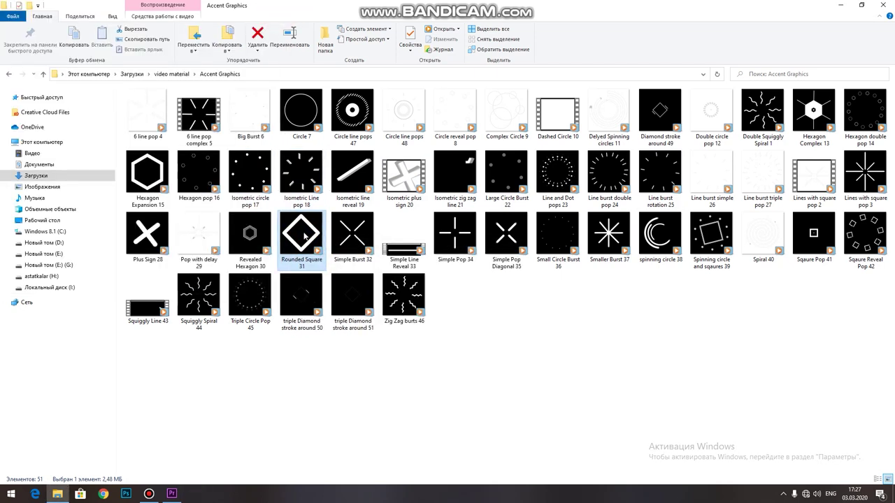
Step: Place Isometric Line pop 18 on track V5 above the fifth section in Premiere Pro and set its position to 1575, 266
{"action": "left_click_drag", "start_coordinate": [289, 168], "coordinate": [444, 356]}
{"action": "left_click_drag", "start_coordinate": [434, 339], "coordinate": [434, 339]}
{"action": "mouse_move", "coordinate": [146, 75]}
{"action": "left_mouse_down"}
{"action": "mouse_move", "coordinate": [171, 74]}
{"action": "mouse_move", "coordinate": [151, 74]}
{"action": "left_mouse_up"}
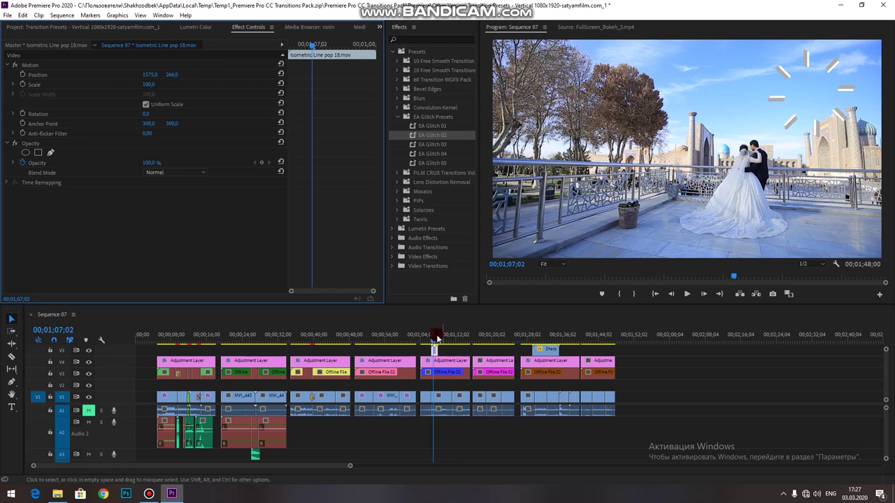
Step: Play the couple's wide shot from the start of the line pop graphic to preview its animation
{"action": "left_click_drag", "start_coordinate": [442, 341], "coordinate": [436, 336]}
{"action": "left_click", "coordinate": [688, 293]}
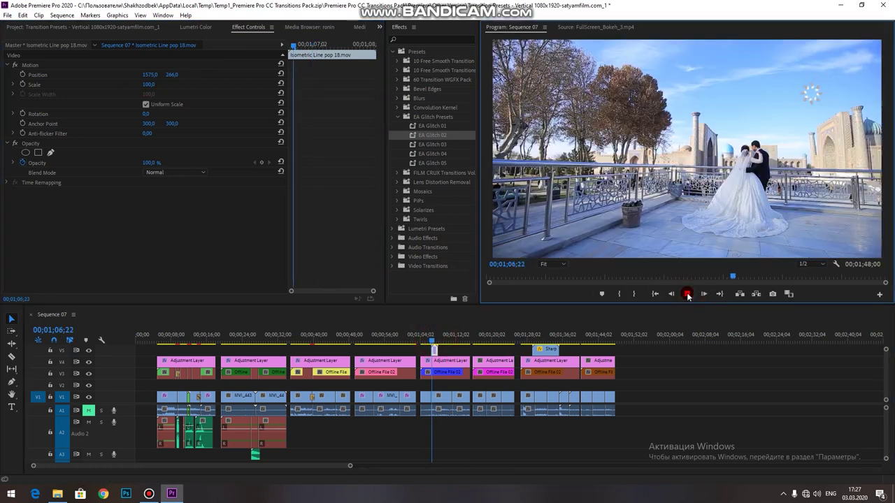
{"action": "left_click", "coordinate": [684, 295]}
{"action": "left_click", "coordinate": [684, 295]}
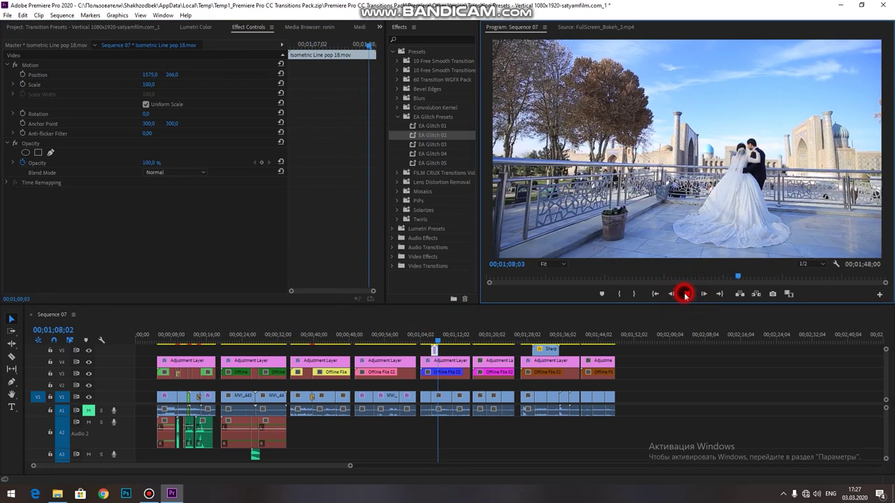
Step: Return to File Explorer and examine the Carnage and Ignite folders of Action Pack Lite - RocketStock
{"action": "left_click", "coordinate": [58, 493]}
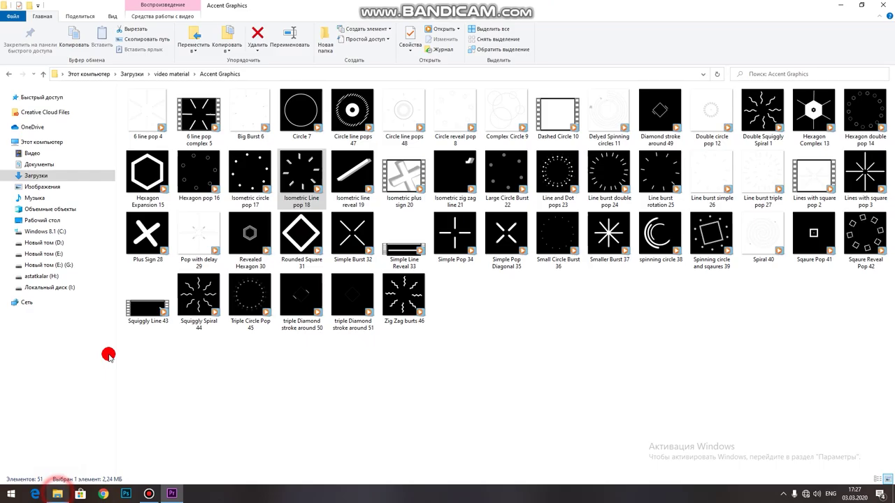
{"action": "key", "text": "alt+Left"}
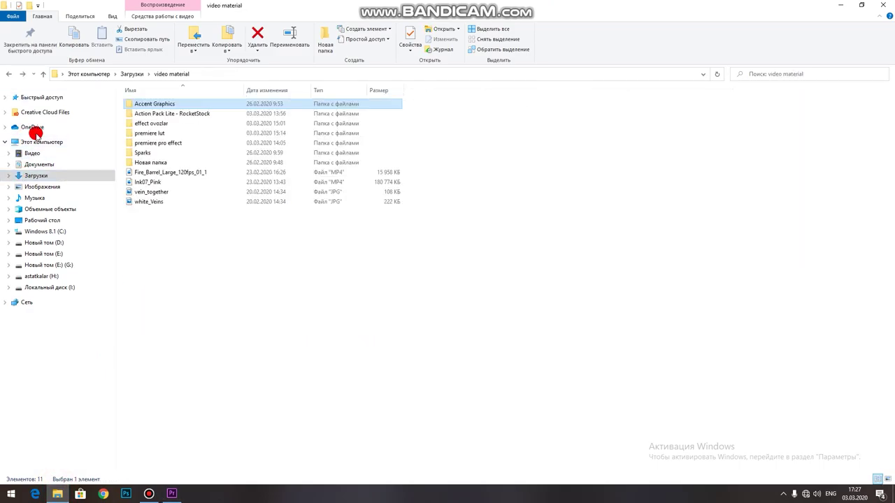
{"action": "double_click", "coordinate": [155, 113]}
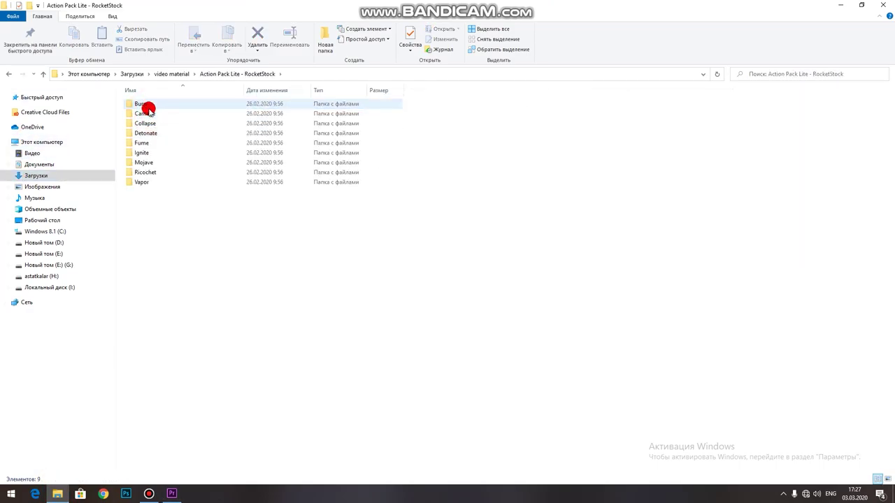
{"action": "double_click", "coordinate": [148, 115]}
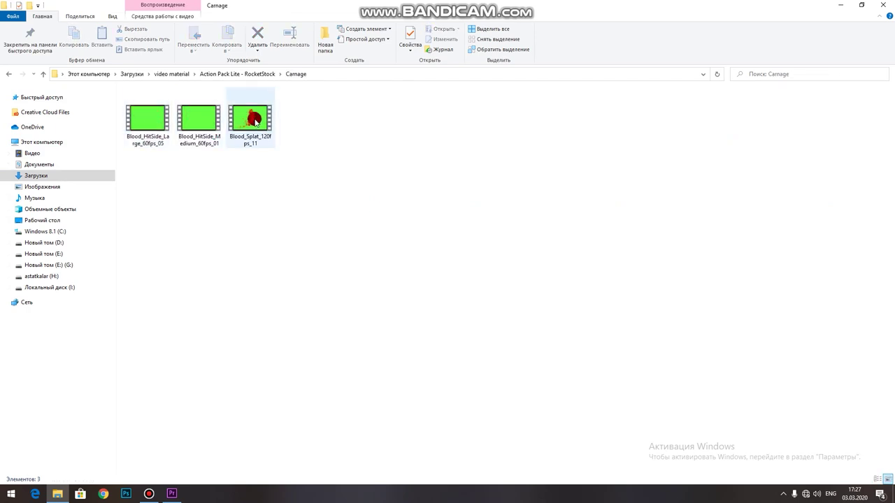
{"action": "left_click", "coordinate": [7, 75]}
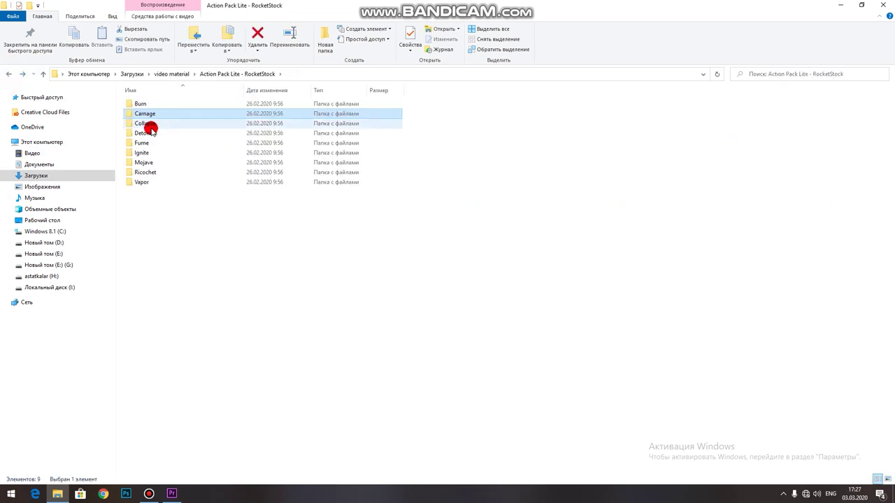
{"action": "double_click", "coordinate": [143, 152]}
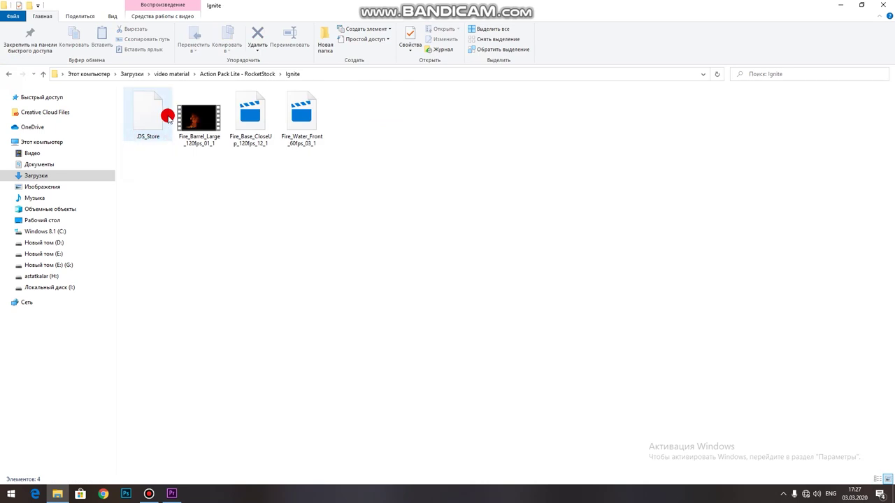
{"action": "left_click", "coordinate": [8, 74]}
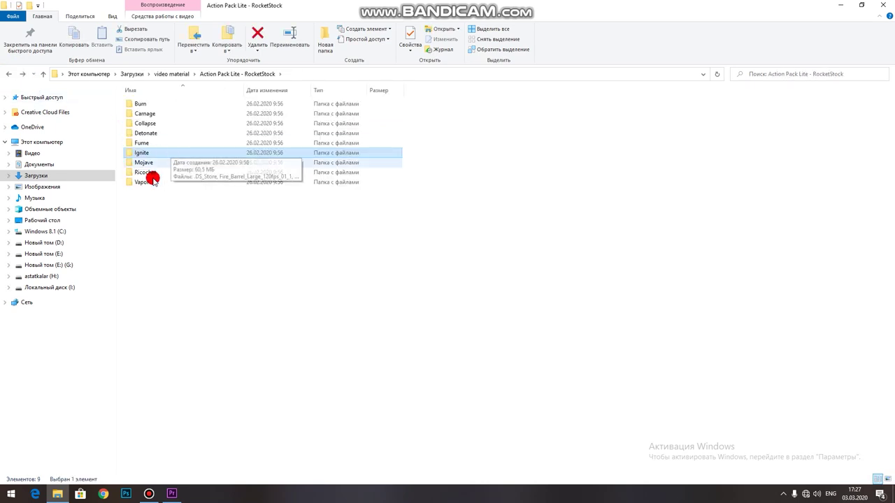
Step: Open the Vapor folder and preview the Fog_021a_1 clip, closing the player when done
{"action": "double_click", "coordinate": [148, 180]}
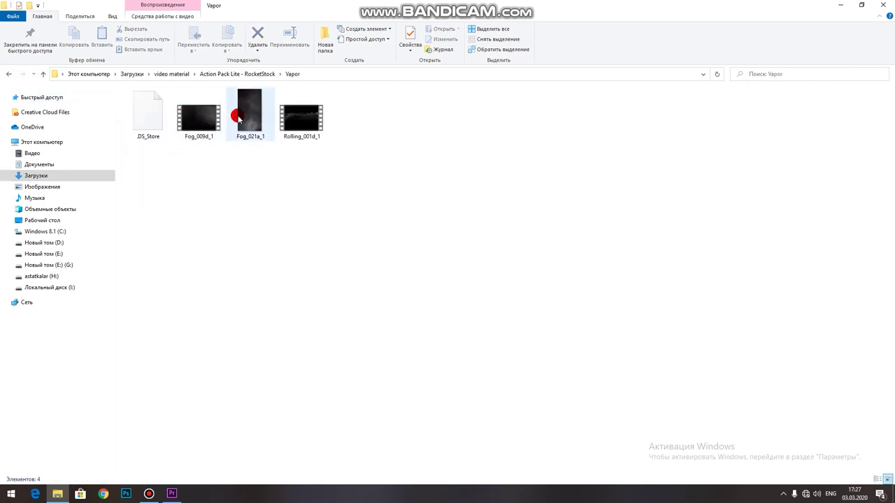
{"action": "right_click", "coordinate": [249, 110]}
{"action": "left_click", "coordinate": [253, 104]}
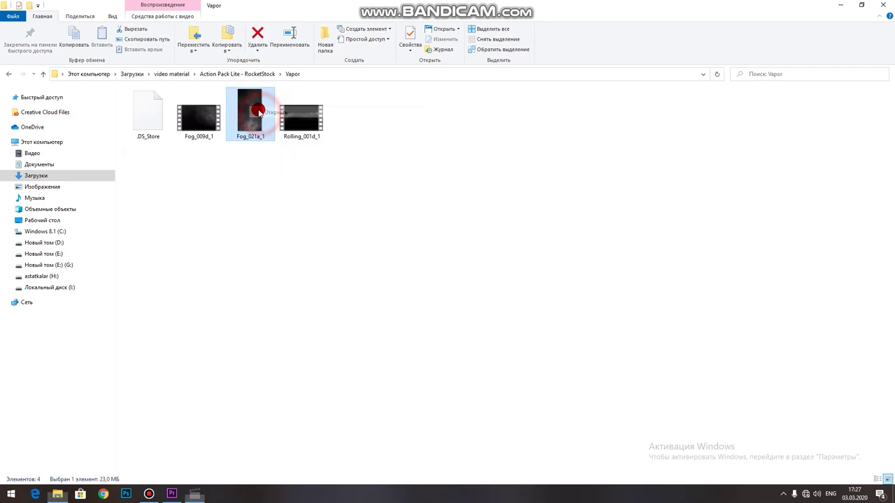
{"action": "left_click", "coordinate": [390, 213]}
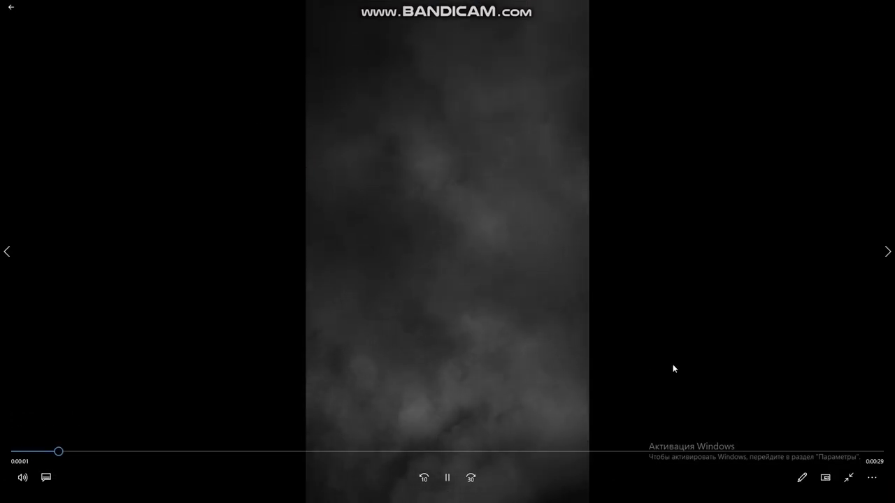
{"action": "left_click", "coordinate": [518, 310]}
{"action": "left_click", "coordinate": [848, 477]}
{"action": "left_click", "coordinate": [887, 7]}
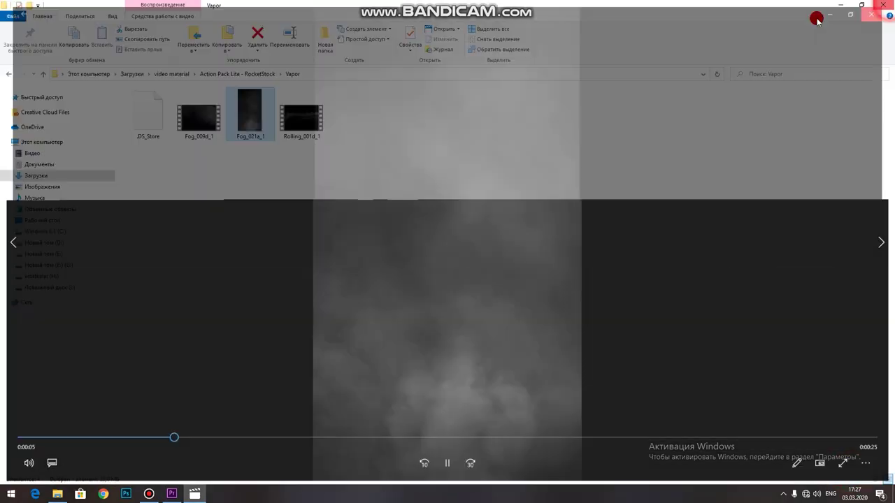
Step: Preview the Fog_009d_1 clip and go back to the video material folder
{"action": "left_click", "coordinate": [199, 120]}
{"action": "right_click", "coordinate": [199, 116]}
{"action": "left_click", "coordinate": [202, 117]}
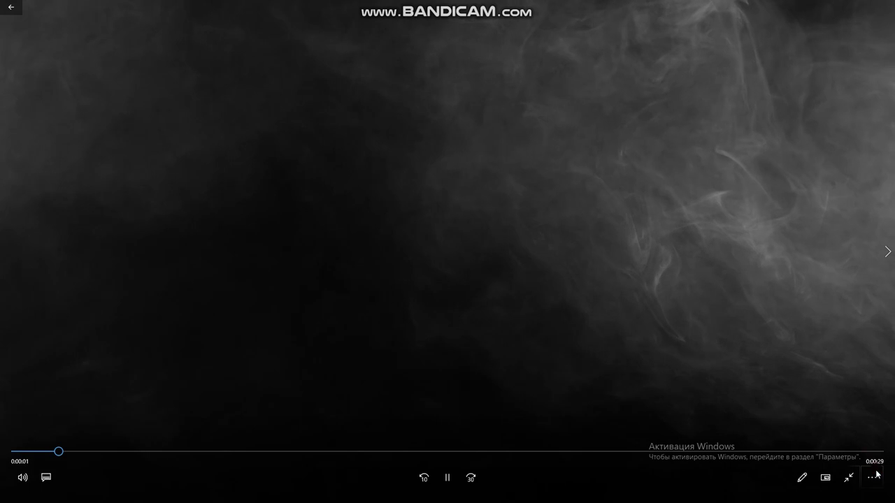
{"action": "left_click", "coordinate": [848, 480]}
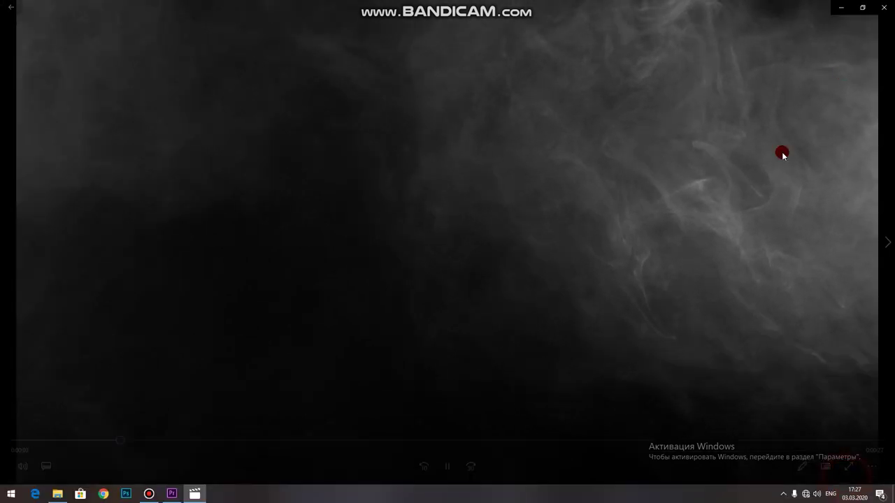
{"action": "left_click", "coordinate": [882, 9]}
{"action": "key", "text": "BackSpace"}
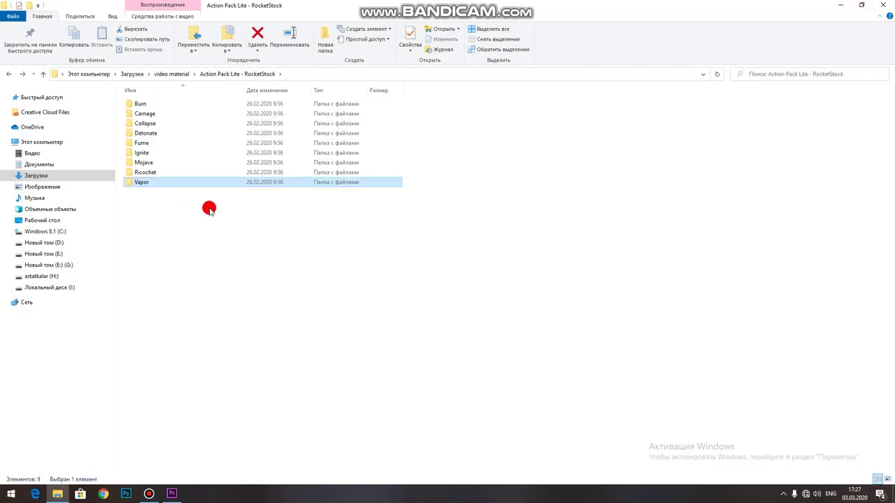
{"action": "key", "text": "BackSpace"}
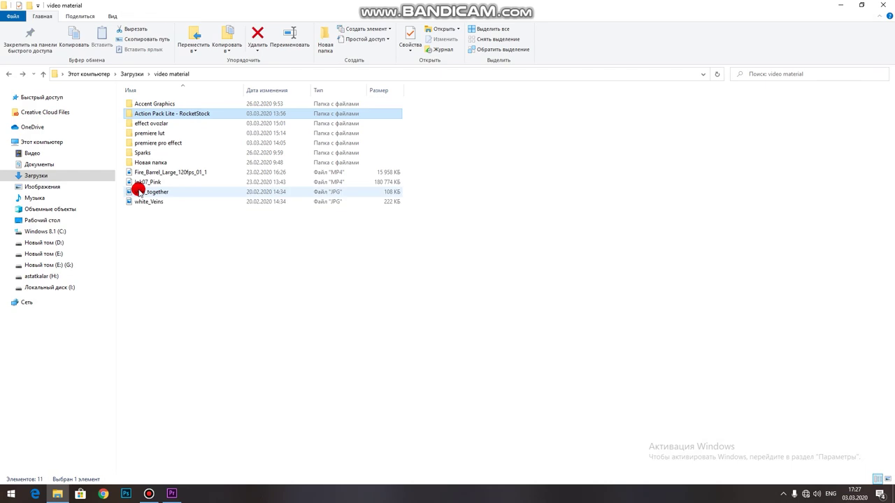
Step: Open the 30 Glitch Sound Effects Pack folder inside effect ovozlar and listen to glitch 01
{"action": "double_click", "coordinate": [147, 123]}
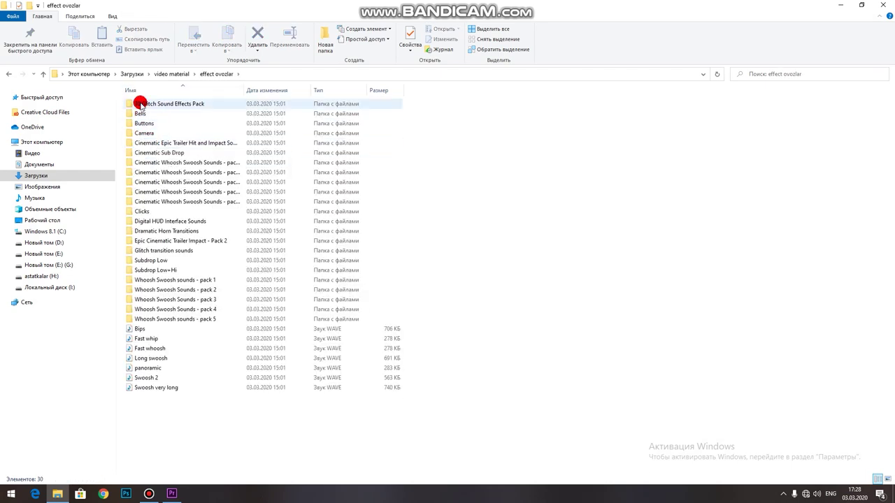
{"action": "double_click", "coordinate": [142, 105]}
{"action": "right_click", "coordinate": [142, 103]}
{"action": "left_click", "coordinate": [156, 111]}
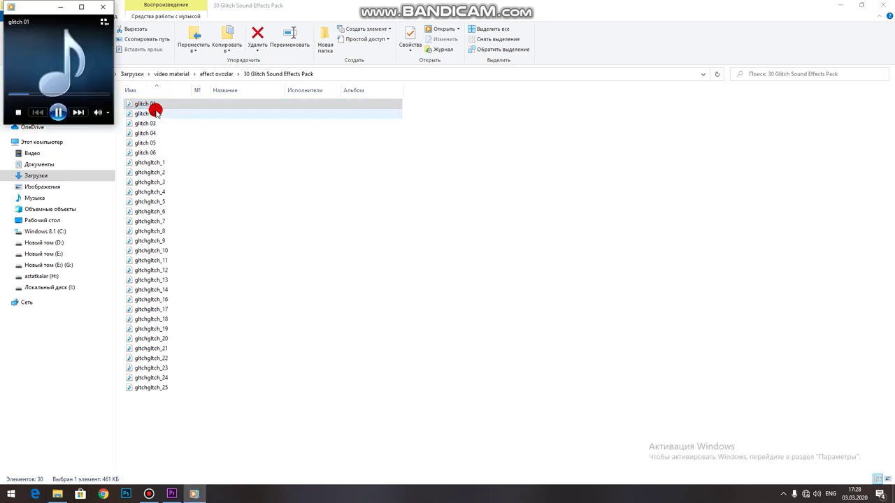
{"action": "left_click", "coordinate": [104, 7]}
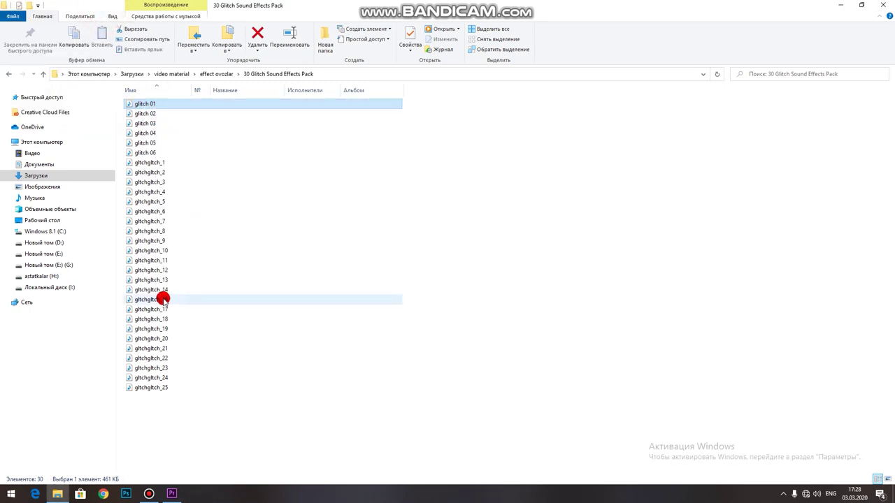
Step: Listen to the gltchgltch_16 sound, close the player, and go back to the effect ovozlar folder
{"action": "right_click", "coordinate": [163, 299]}
{"action": "left_click", "coordinate": [199, 90]}
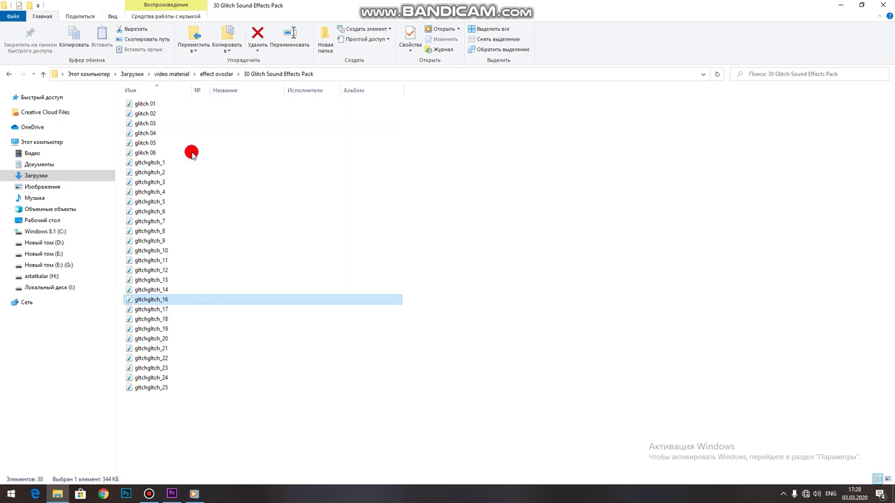
{"action": "left_click", "coordinate": [194, 495]}
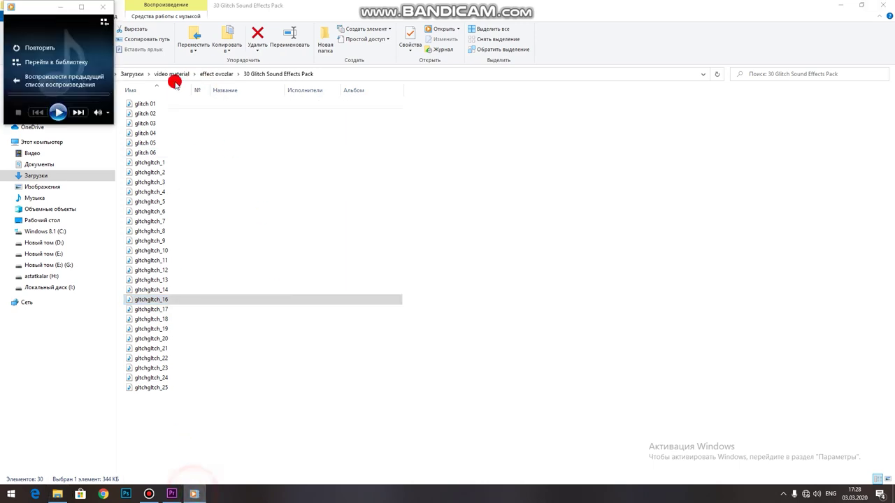
{"action": "left_click", "coordinate": [105, 7]}
{"action": "key", "text": "BackSpace"}
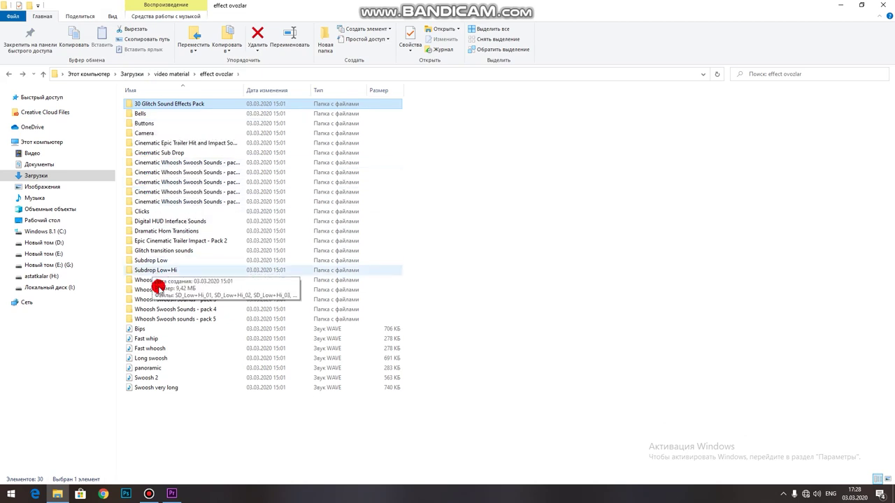
Step: Open folder 1 inside the premiere lut folder of video material to show its LUT cube files
{"action": "left_click", "coordinate": [7, 73]}
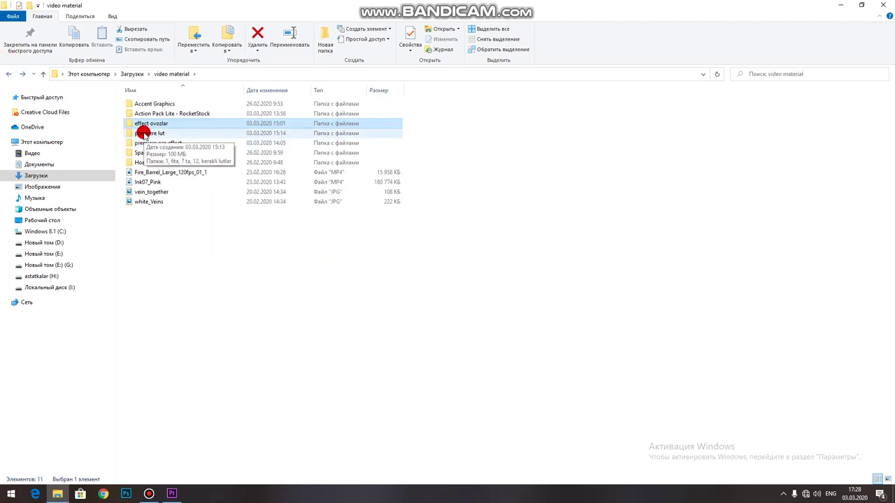
{"action": "double_click", "coordinate": [144, 132]}
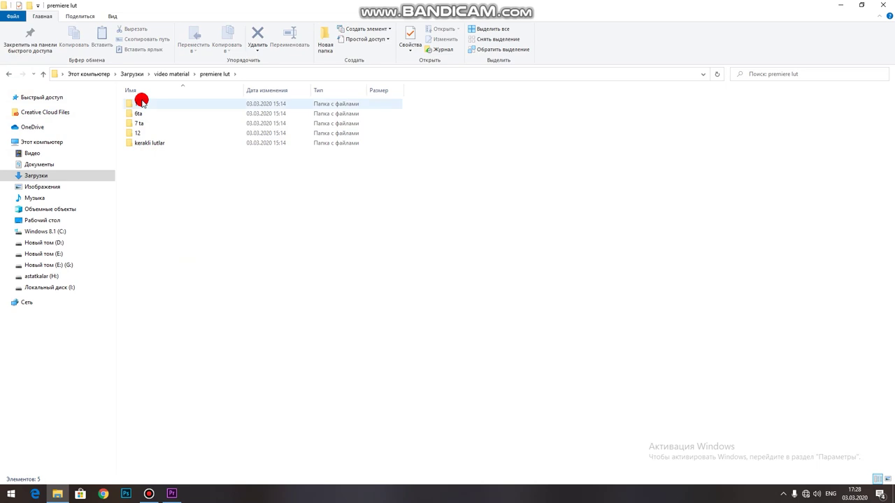
{"action": "double_click", "coordinate": [141, 103]}
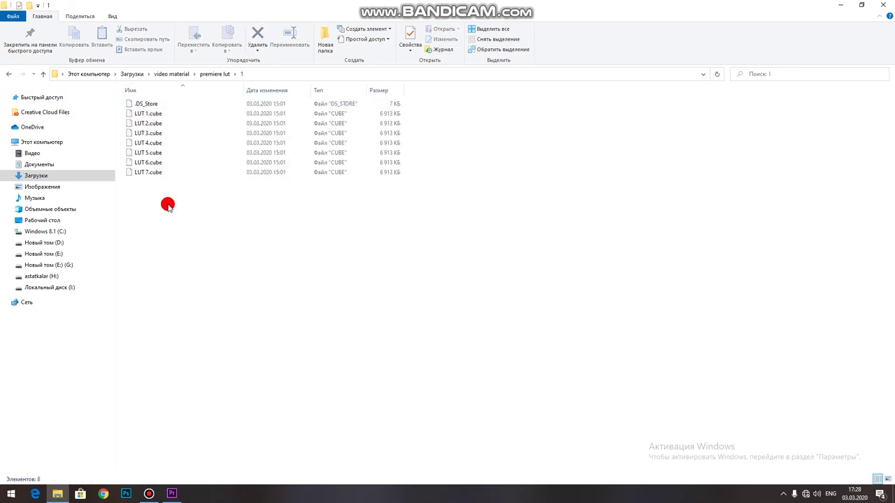
Step: Show the LUT cube files in the 6ta and 7 ta folders of premiere lut
{"action": "double_click", "coordinate": [146, 114]}
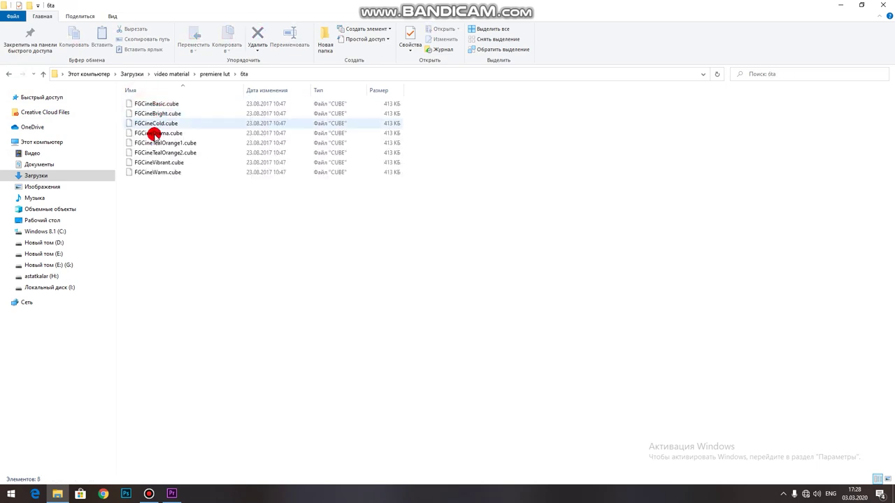
{"action": "double_click", "coordinate": [148, 123]}
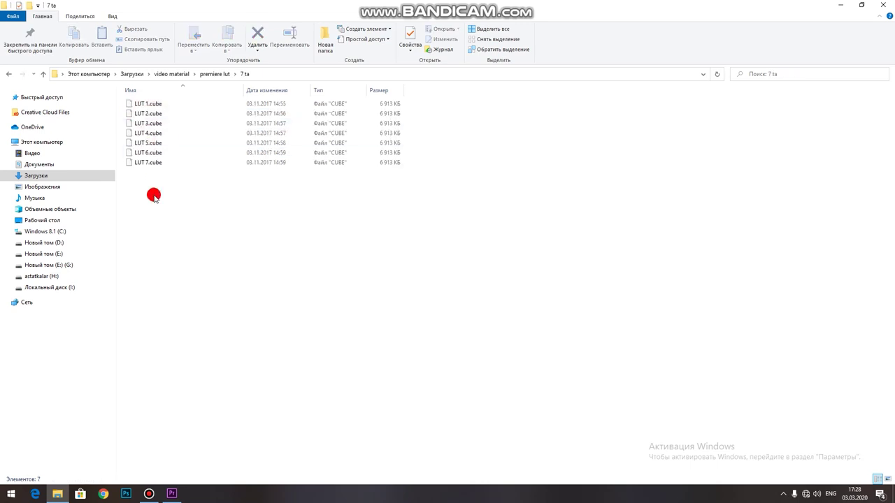
{"action": "key", "text": "BackSpace"}
Step: Show the LUT files in folders 12 and kerakli lutlar, and go back to the video material folder
{"action": "double_click", "coordinate": [143, 134]}
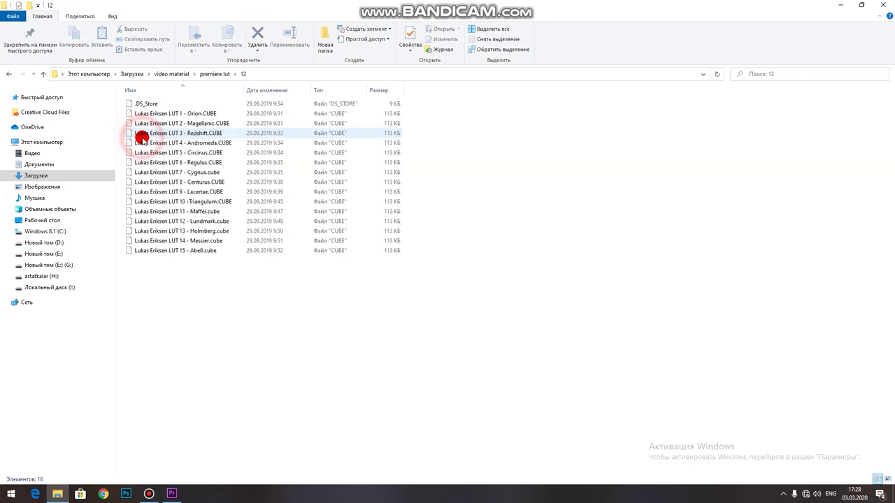
{"action": "key", "text": "BackSpace"}
{"action": "double_click", "coordinate": [149, 143]}
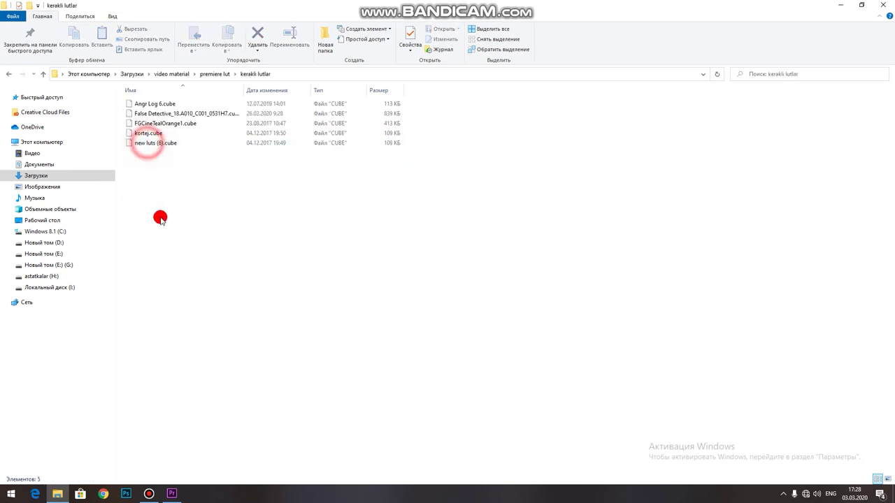
{"action": "key", "text": "BackSpace"}
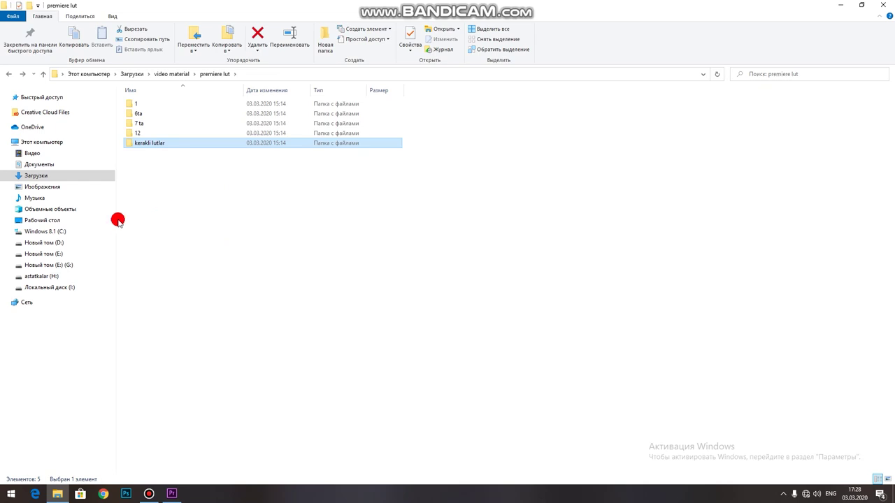
{"action": "key", "text": "BackSpace"}
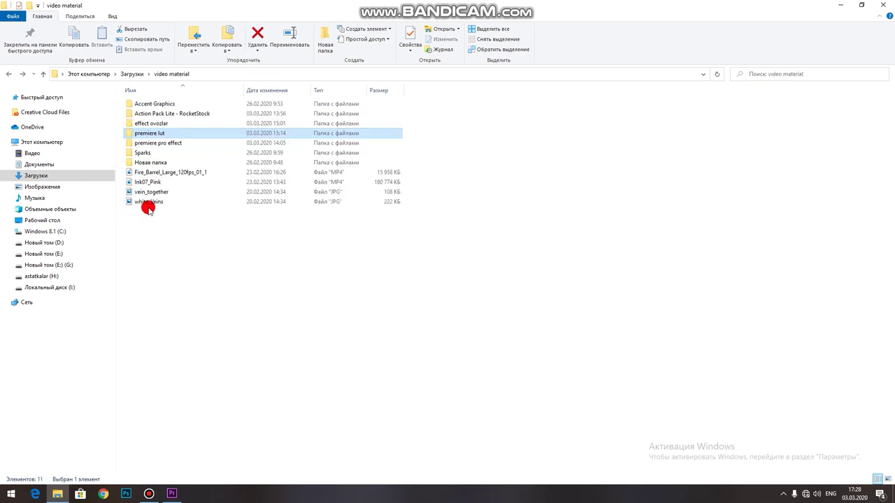
Step: Show the light lar clips and premiere prexodlar presets inside premiere pro effect, and return to the video material folder
{"action": "double_click", "coordinate": [151, 143]}
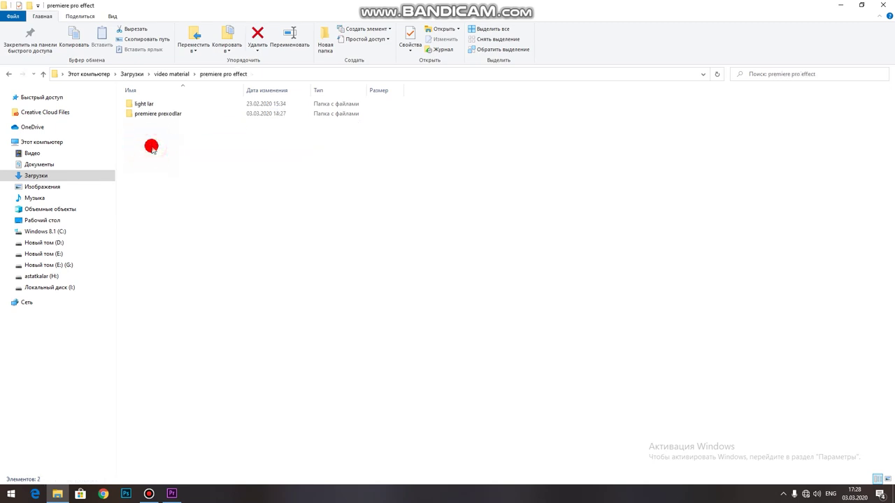
{"action": "double_click", "coordinate": [147, 105]}
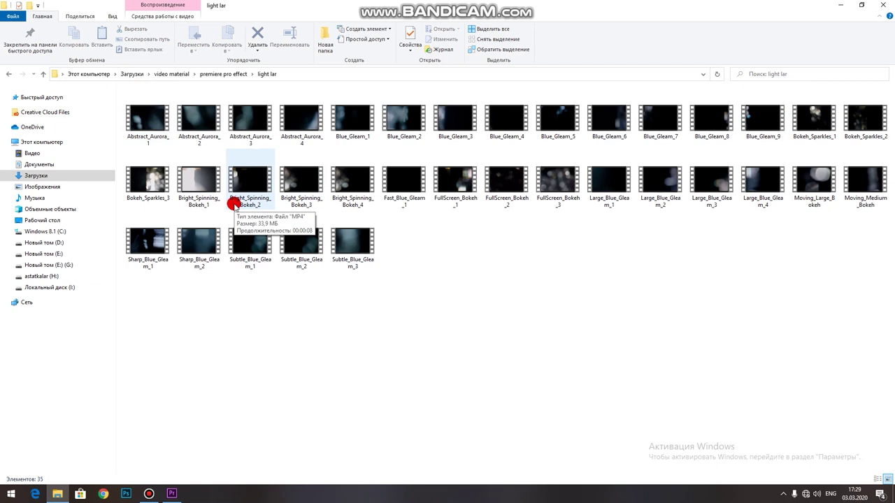
{"action": "key", "text": "alt+Up"}
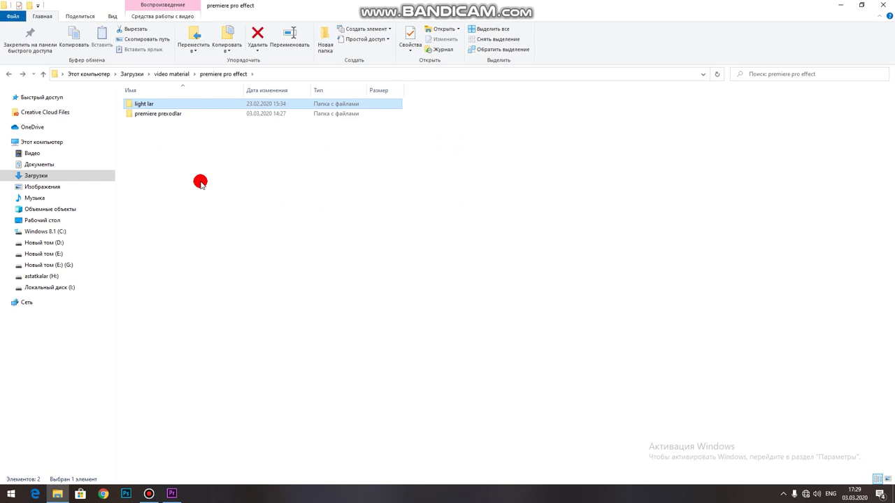
{"action": "double_click", "coordinate": [151, 115]}
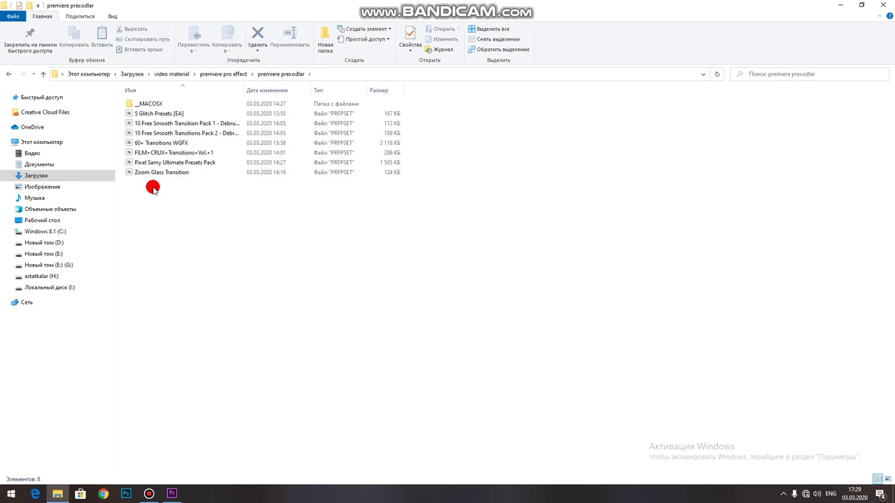
{"action": "left_click", "coordinate": [8, 74]}
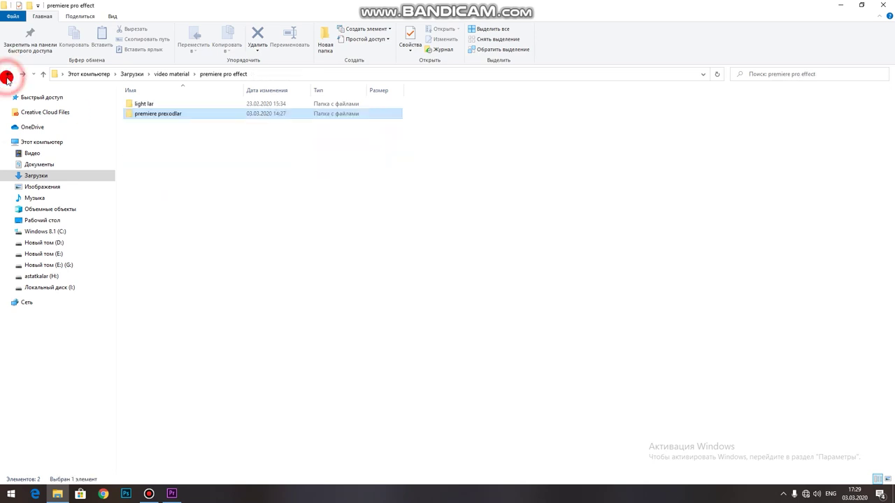
{"action": "left_click", "coordinate": [8, 74]}
Step: Open the Sparks folder and preview the Spark_3 clip, closing the player when done
{"action": "left_click", "coordinate": [147, 153]}
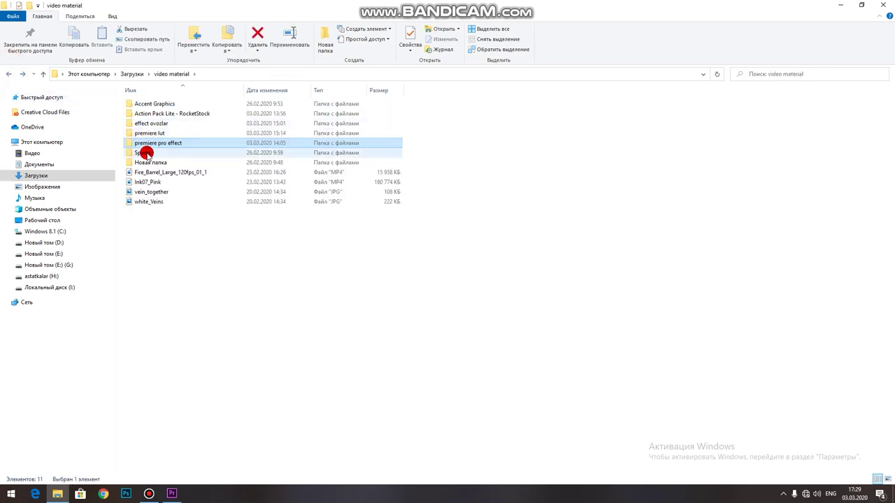
{"action": "double_click", "coordinate": [143, 153]}
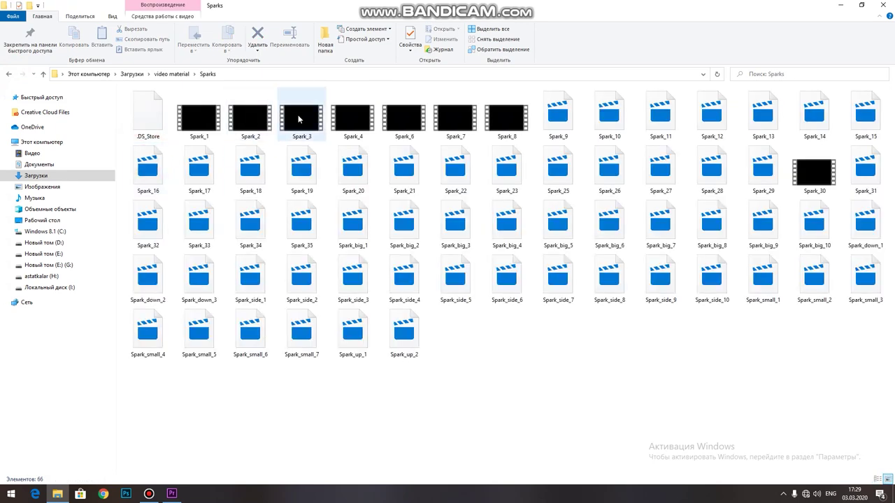
{"action": "right_click", "coordinate": [299, 119]}
{"action": "left_click", "coordinate": [301, 120]}
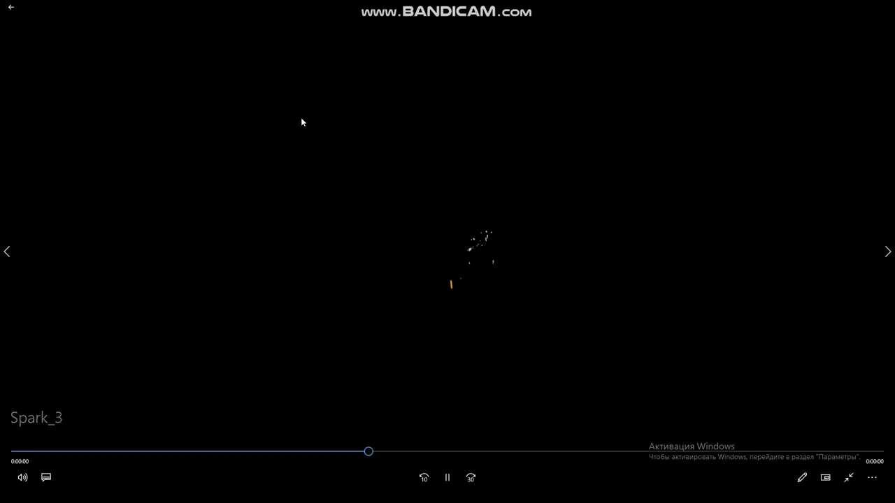
{"action": "left_click", "coordinate": [848, 478]}
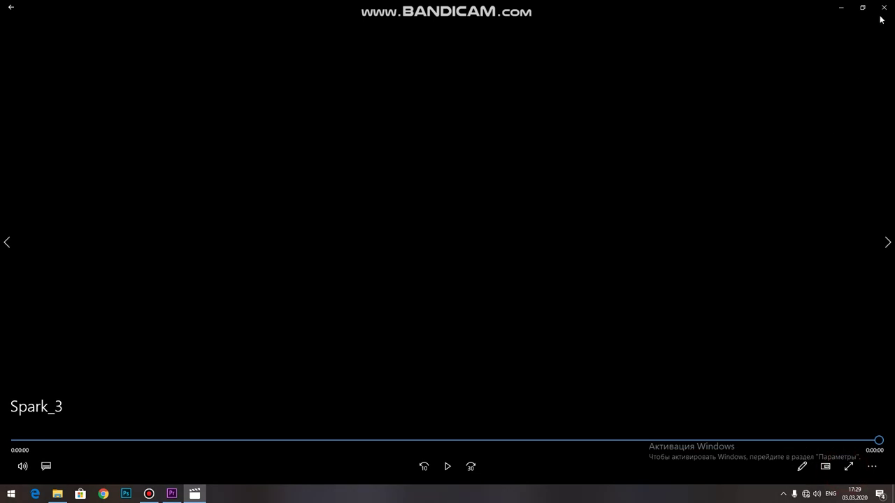
{"action": "left_click", "coordinate": [881, 5]}
Step: Preview the Spark_34 clip, close the player, and go back to the video material folder
{"action": "right_click", "coordinate": [246, 226]}
{"action": "left_click", "coordinate": [266, 231]}
{"action": "left_click", "coordinate": [848, 478]}
{"action": "left_click", "coordinate": [884, 7]}
{"action": "left_click", "coordinate": [274, 371]}
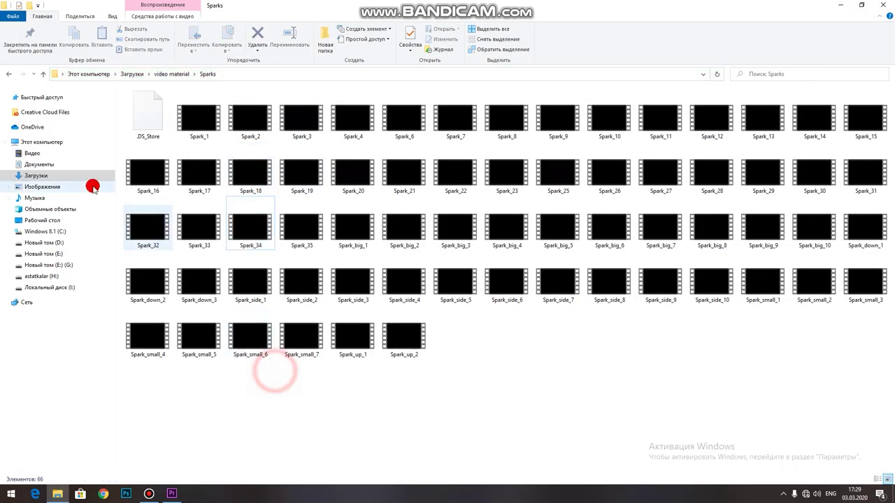
{"action": "left_click", "coordinate": [9, 74]}
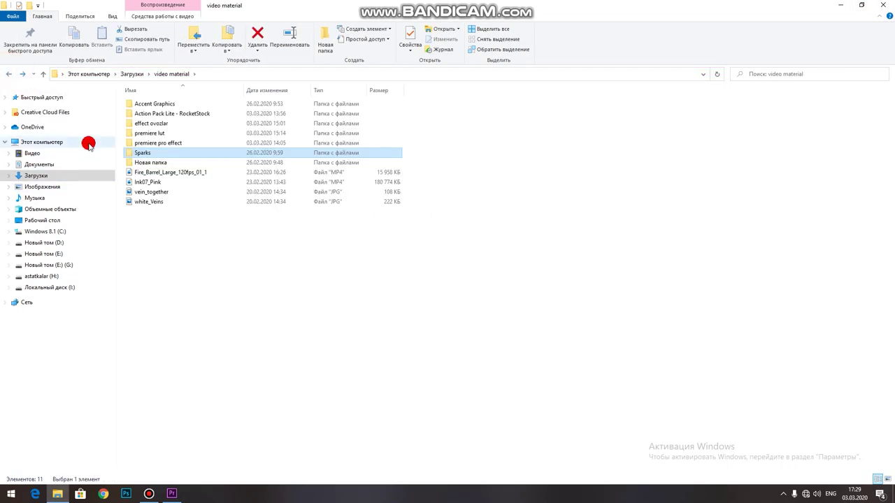
Step: Show the video material folder as large thumbnails and skim through the Ink07_Pink clip, closing the player when done
{"action": "left_click", "coordinate": [144, 227]}
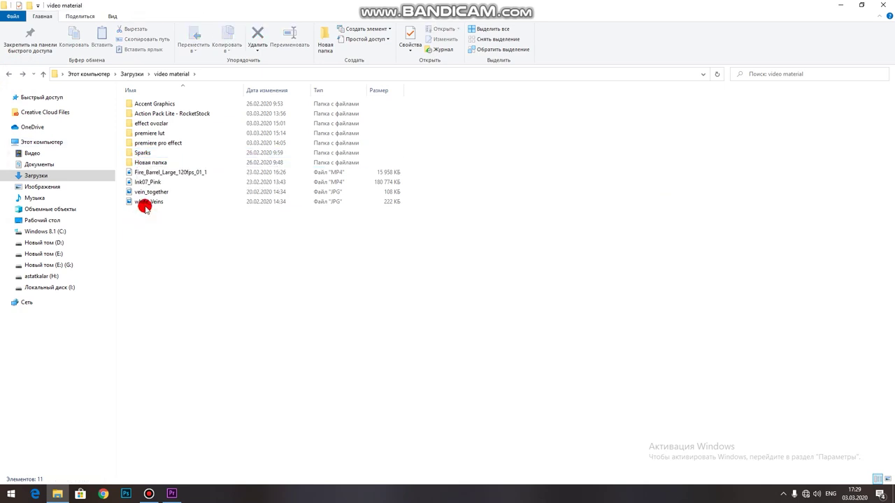
{"action": "left_click", "coordinate": [885, 478]}
{"action": "right_click", "coordinate": [546, 112]}
{"action": "left_click", "coordinate": [568, 123]}
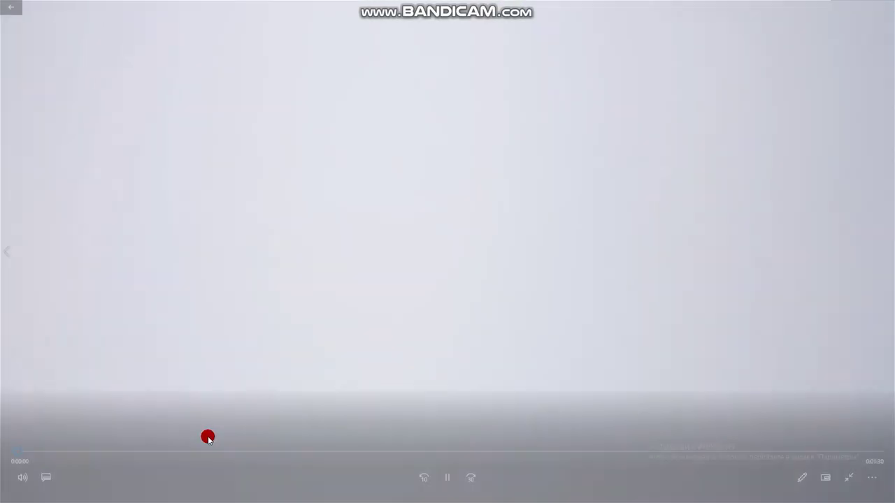
{"action": "left_click_drag", "start_coordinate": [186, 452], "coordinate": [685, 455]}
{"action": "left_click", "coordinate": [848, 477]}
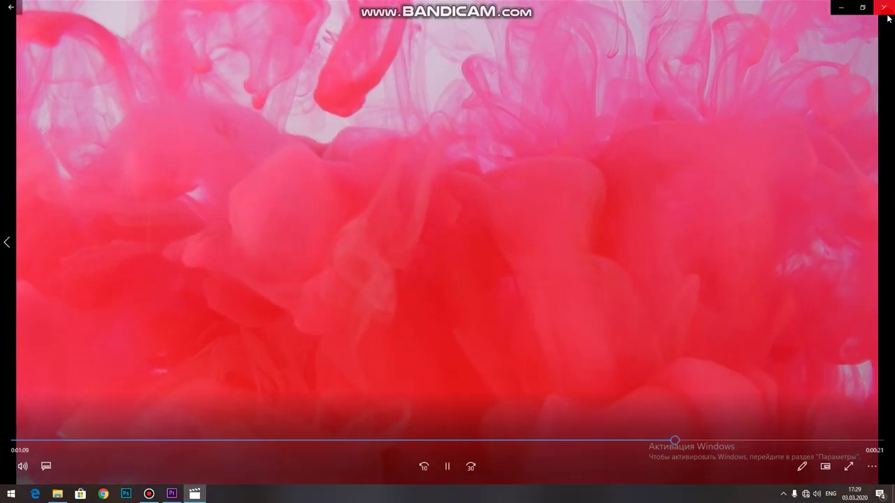
{"action": "left_click", "coordinate": [882, 10]}
Step: Open Новая папка to show its line, circle, check mark and arrow clips, and return to the video material folder
{"action": "left_click", "coordinate": [455, 115]}
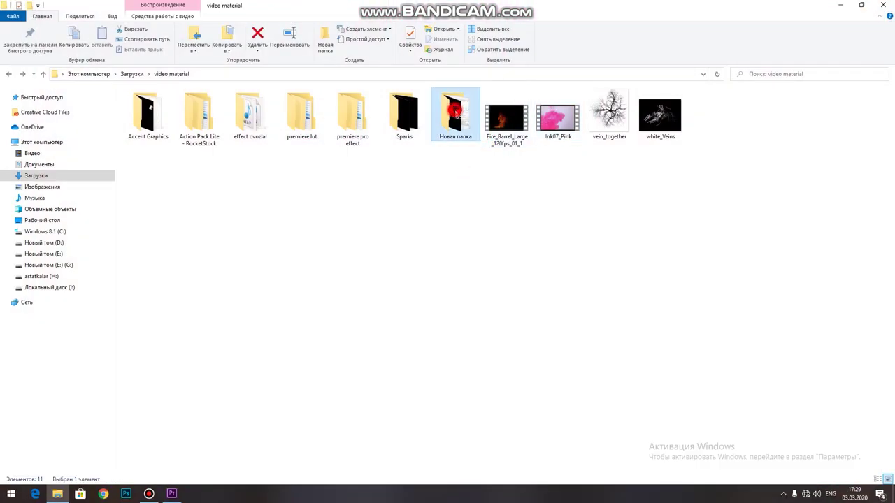
{"action": "double_click", "coordinate": [455, 115]}
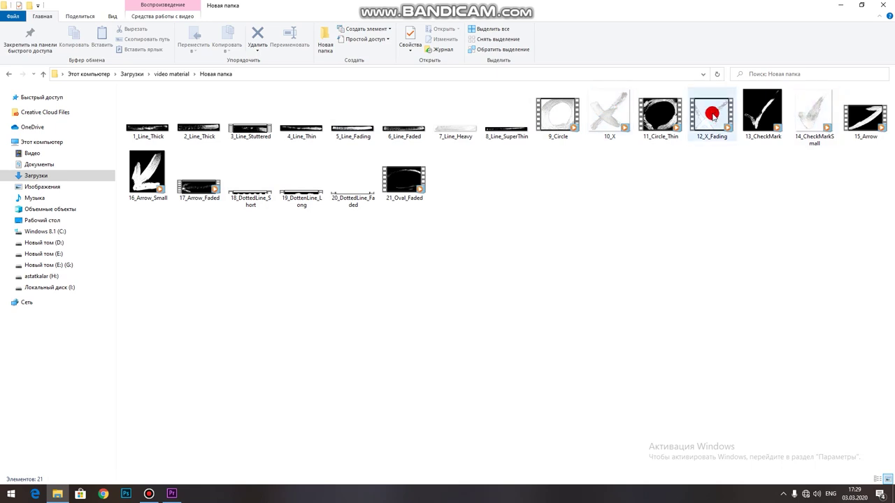
{"action": "left_click", "coordinate": [734, 86]}
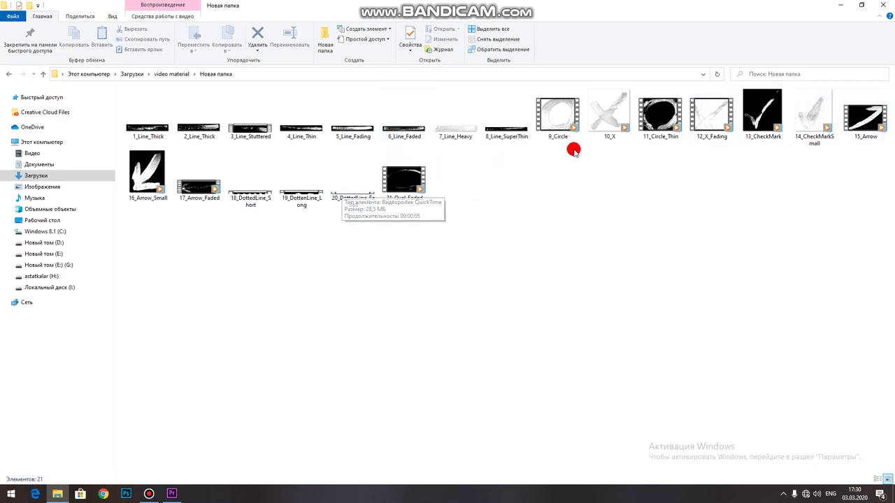
{"action": "mouse_move", "coordinate": [563, 119]}
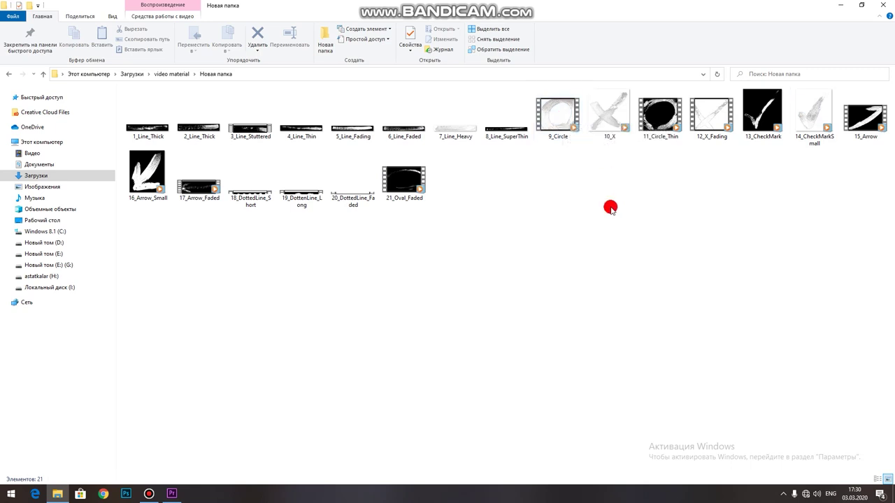
{"action": "left_click", "coordinate": [9, 76]}
{"action": "left_click", "coordinate": [356, 198]}
{"action": "left_click", "coordinate": [377, 218]}
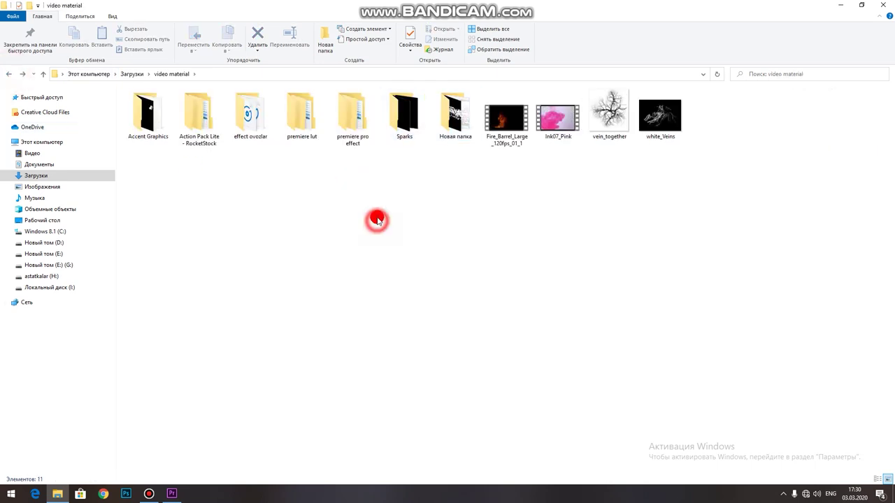